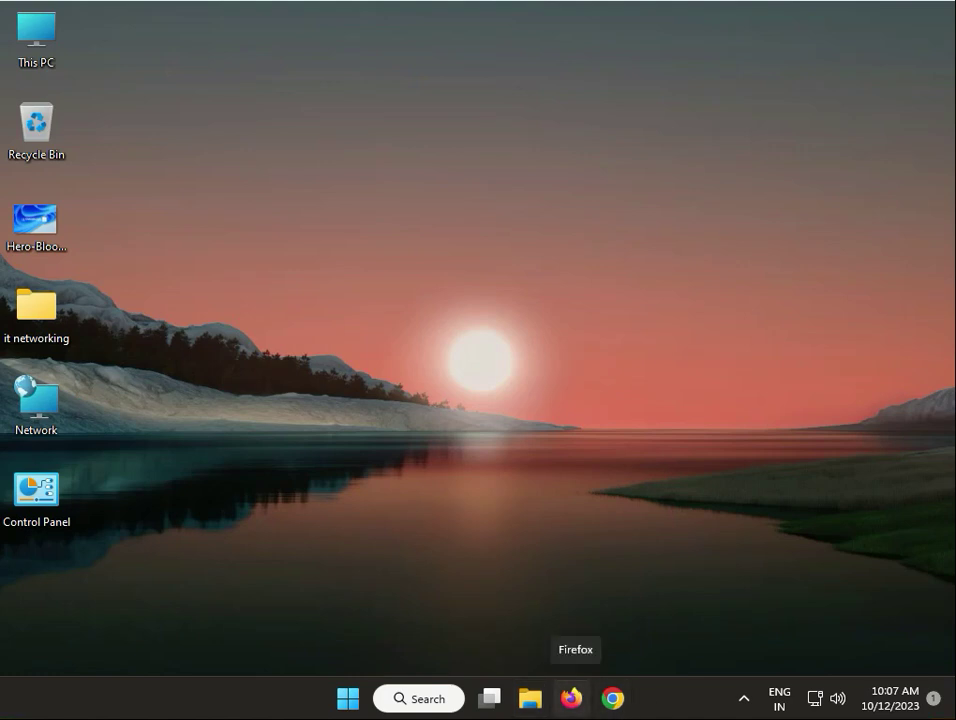
Open Windows Security and go to the scan options under Virus & threat protection
{"action": "left_click", "coordinate": [345, 705]}
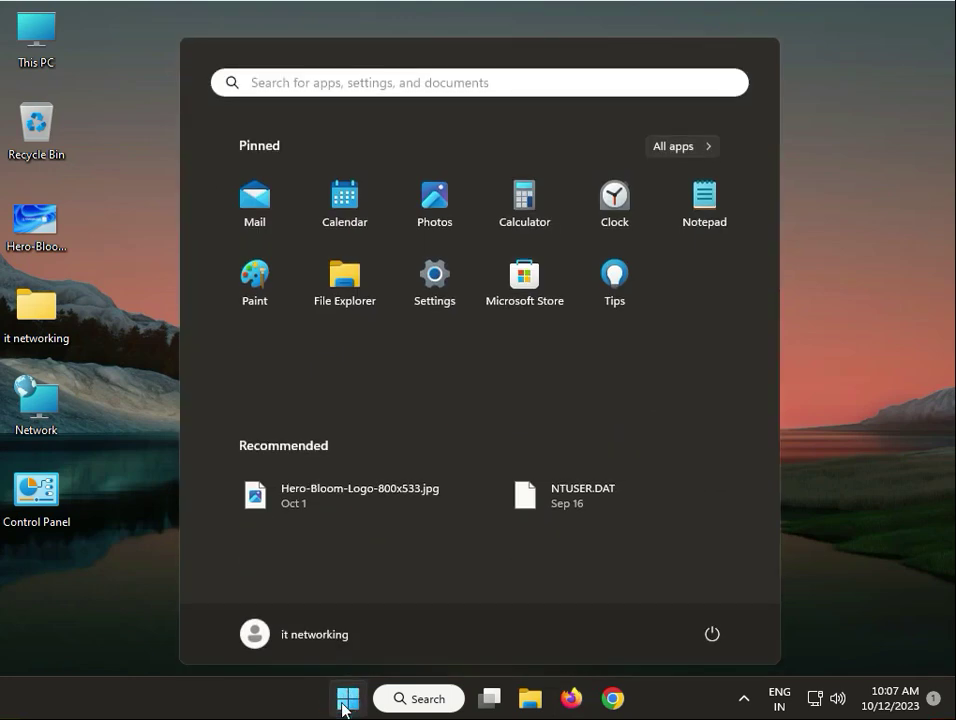
{"action": "type", "text": "win"}
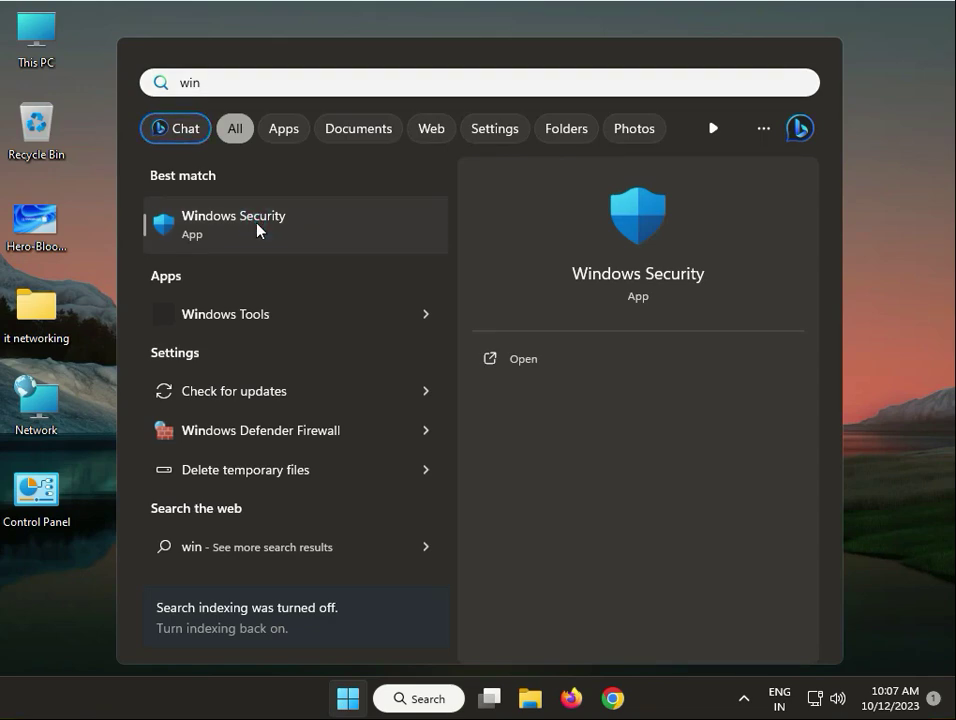
{"action": "left_click", "coordinate": [257, 230]}
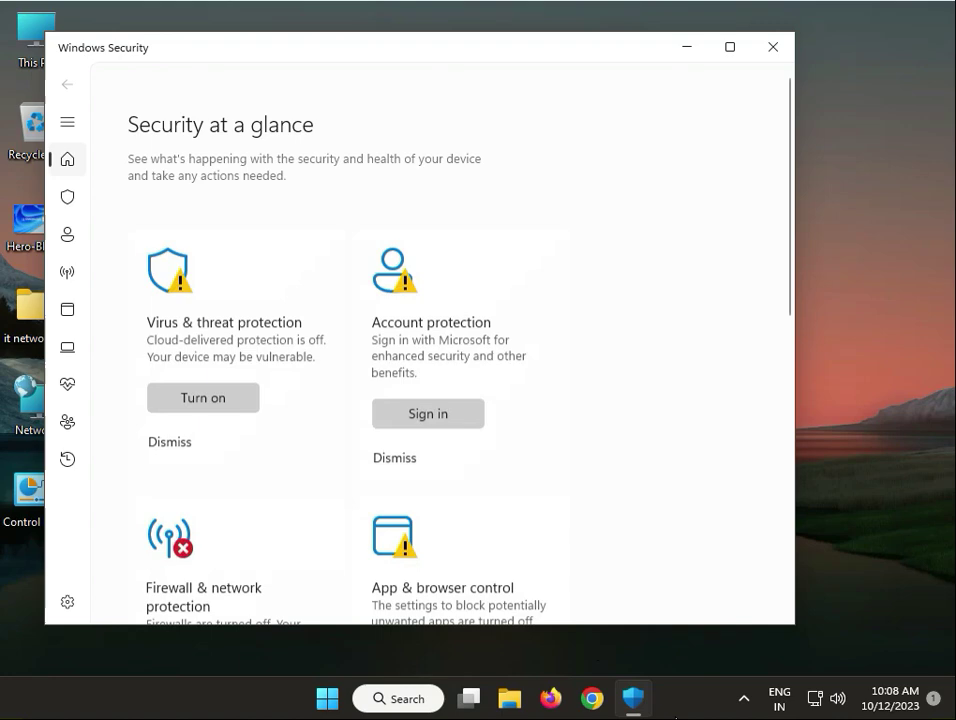
{"action": "left_click", "coordinate": [175, 331]}
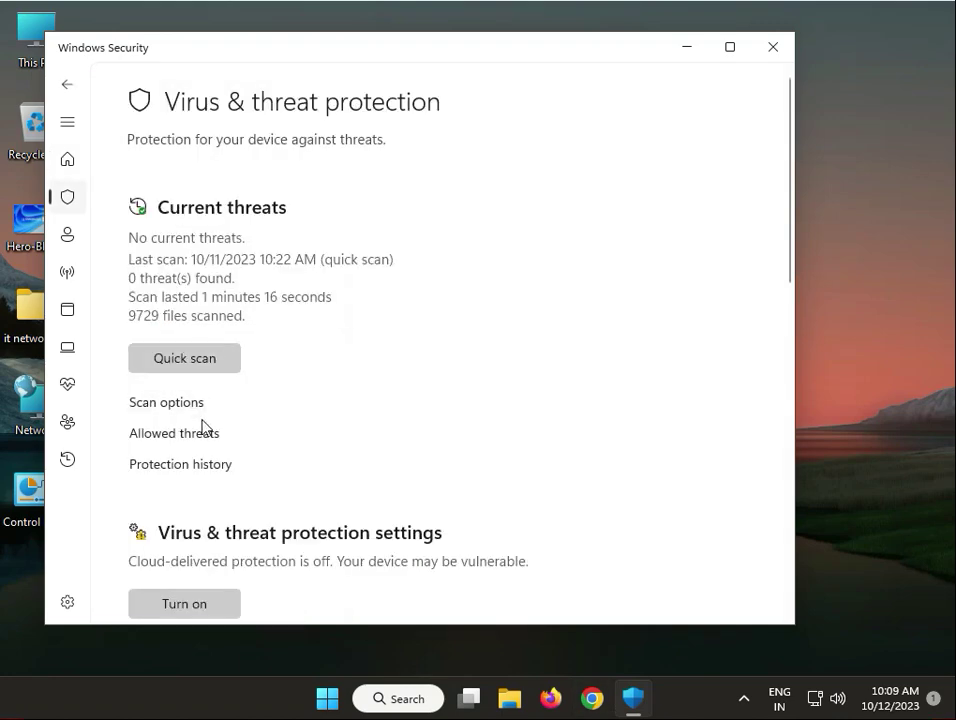
{"action": "left_click", "coordinate": [172, 410]}
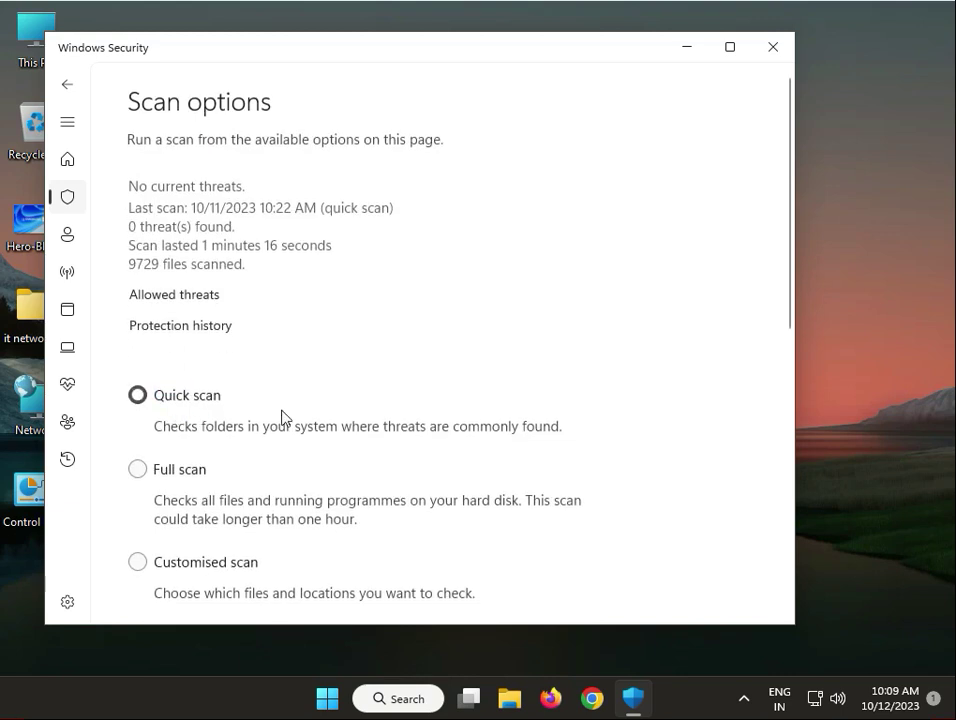
Choose Microsoft Defender Antivirus (offline scan) as the scan type and close Windows Security without starting the scan
{"action": "scroll", "coordinate": [330, 420], "scroll_direction": "down", "scroll_amount": 3}
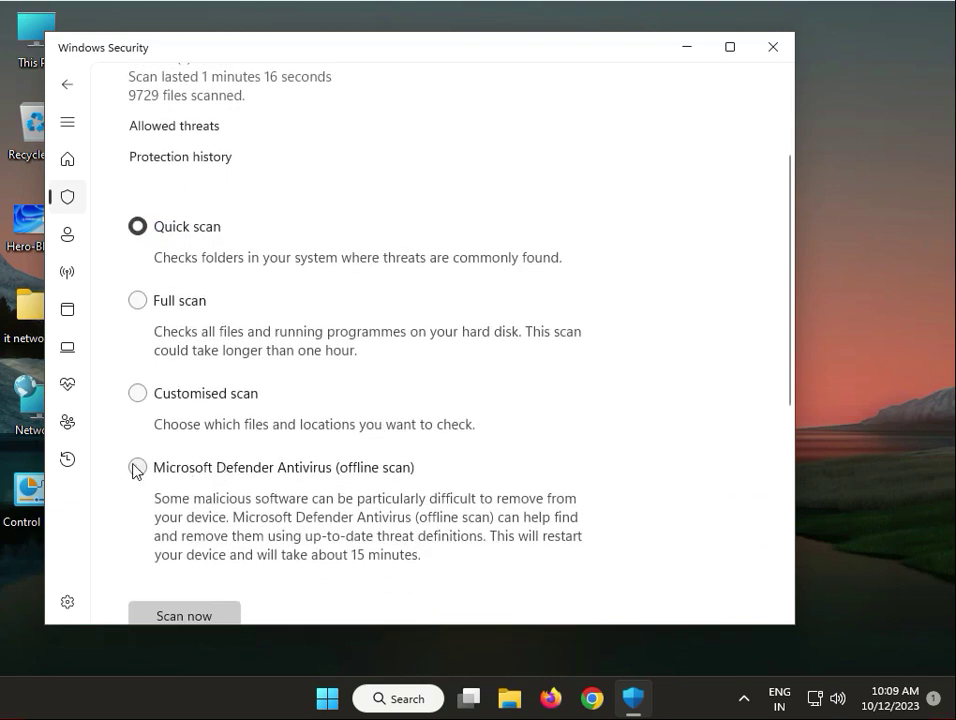
{"action": "left_click", "coordinate": [141, 470]}
{"action": "mouse_move", "coordinate": [632, 698]}
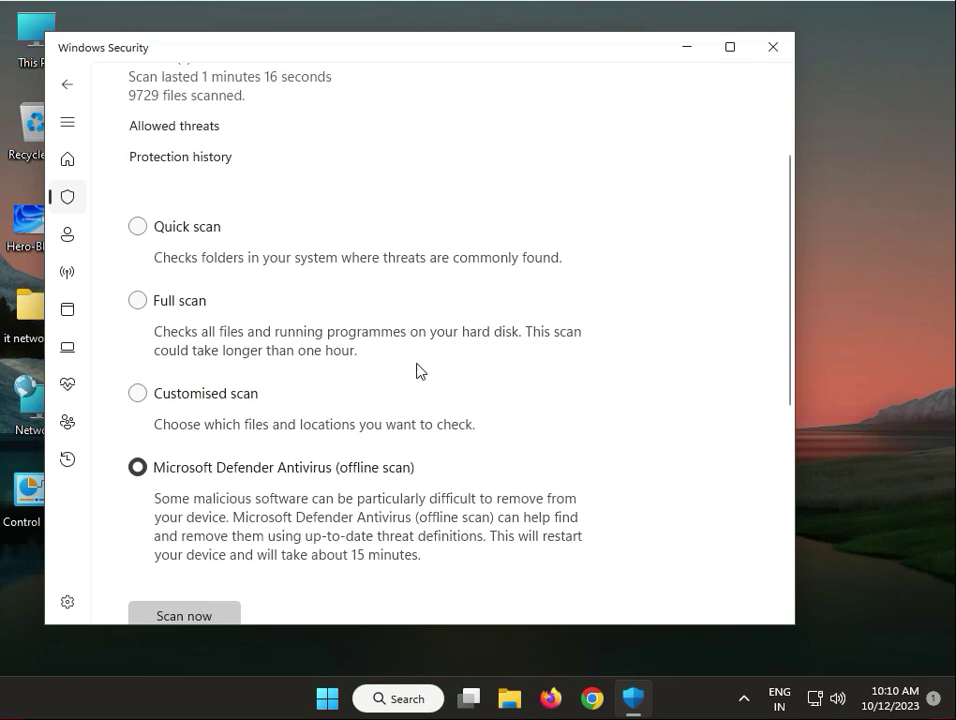
{"action": "left_click", "coordinate": [772, 56]}
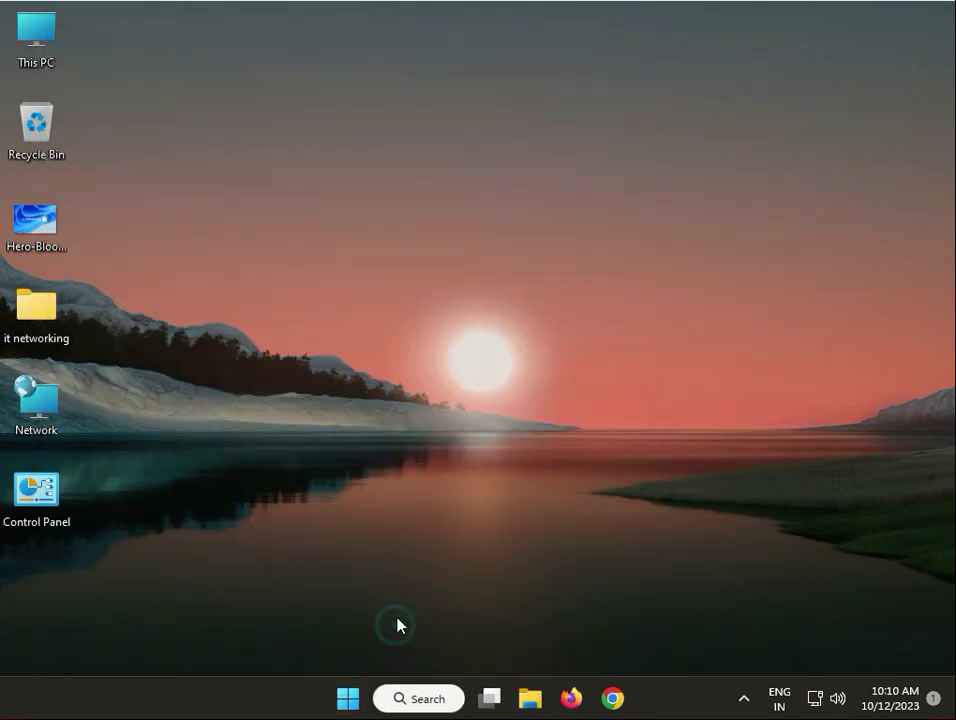
Run msconfig to open System Configuration and display its list of services
{"action": "key", "text": "super+r"}
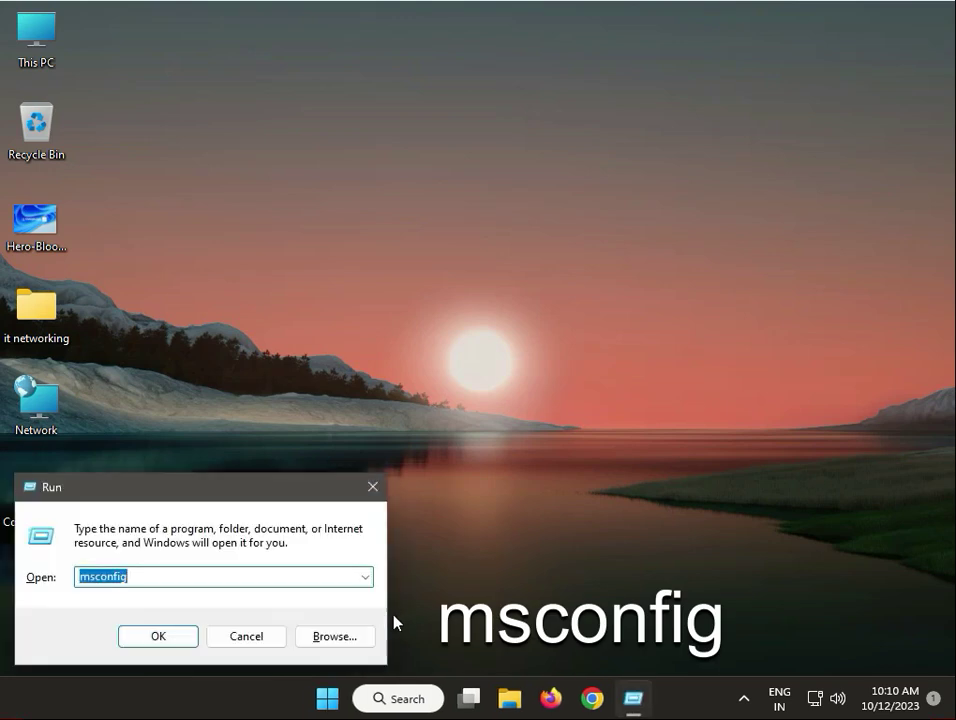
{"action": "left_click", "coordinate": [140, 634]}
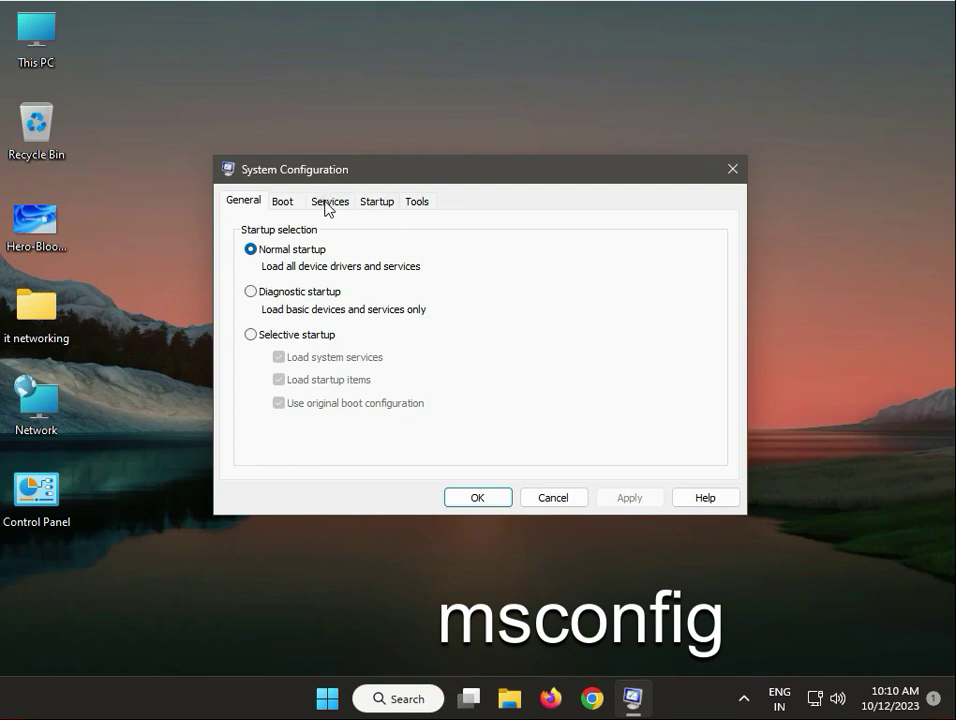
{"action": "left_click", "coordinate": [328, 205]}
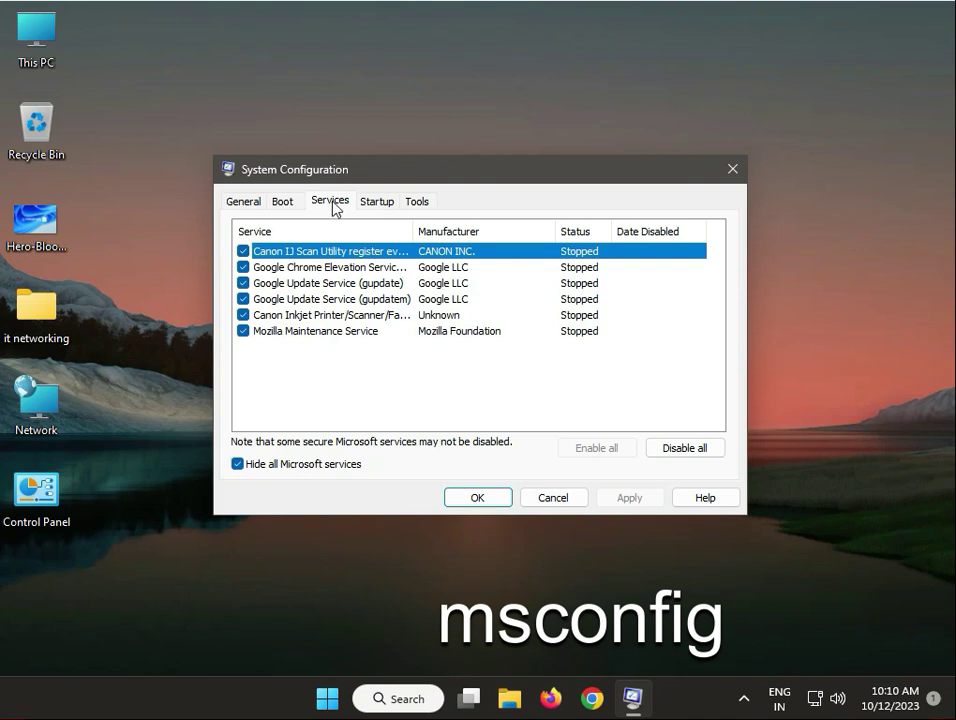
{"action": "left_click", "coordinate": [379, 204]}
{"action": "left_click", "coordinate": [326, 201]}
Disable all services with Microsoft services hidden, apply the change, and exit System Configuration without restarting
{"action": "left_click", "coordinate": [245, 465]}
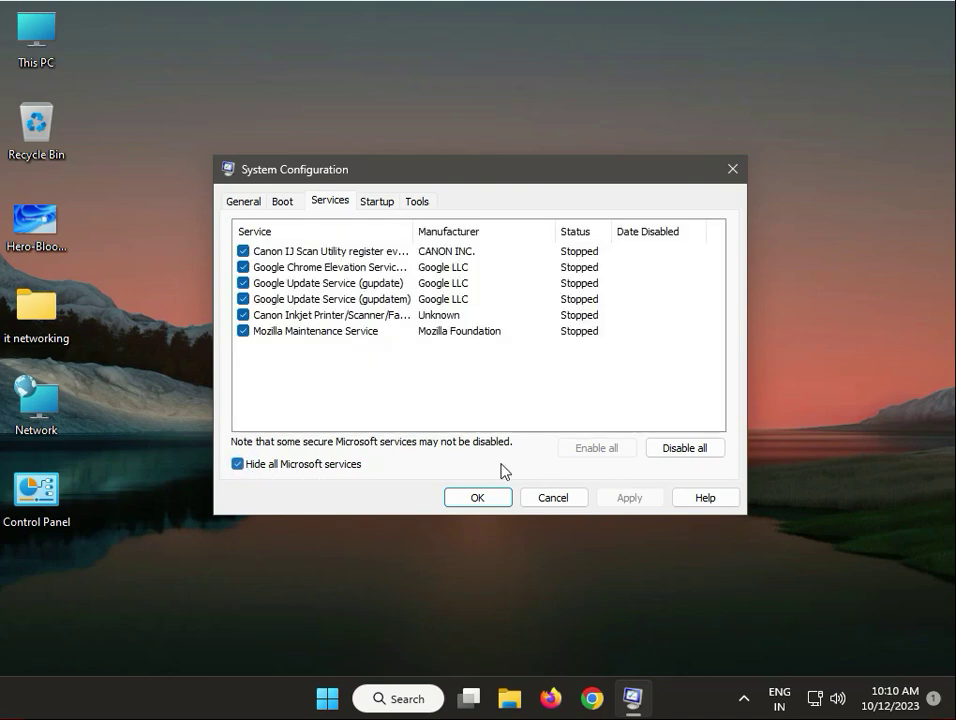
{"action": "left_click", "coordinate": [711, 450]}
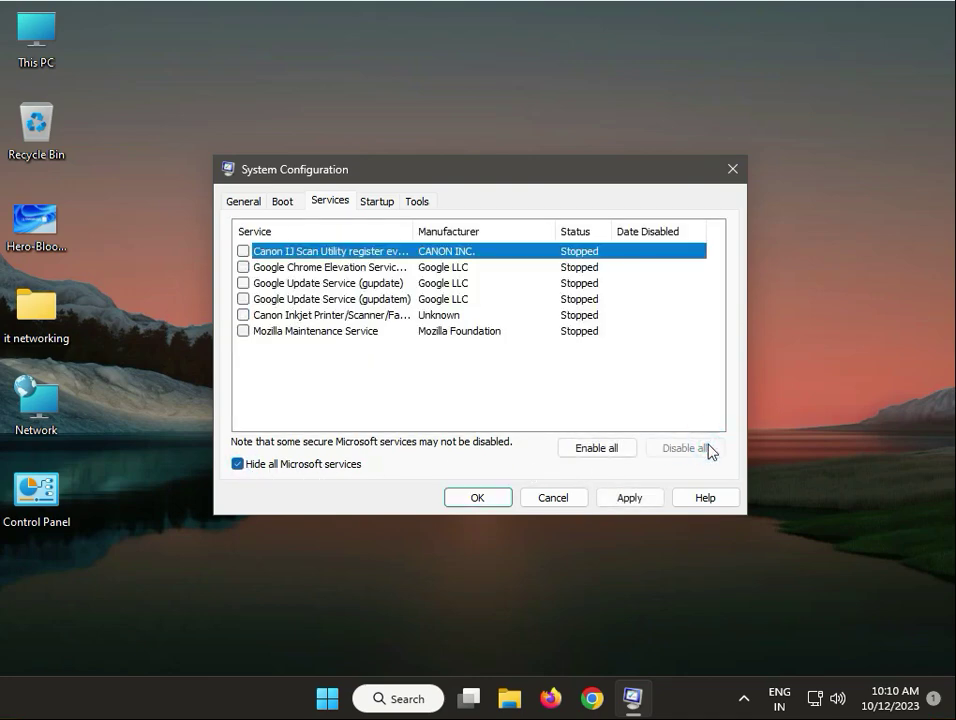
{"action": "left_click", "coordinate": [627, 498]}
{"action": "left_click", "coordinate": [472, 508]}
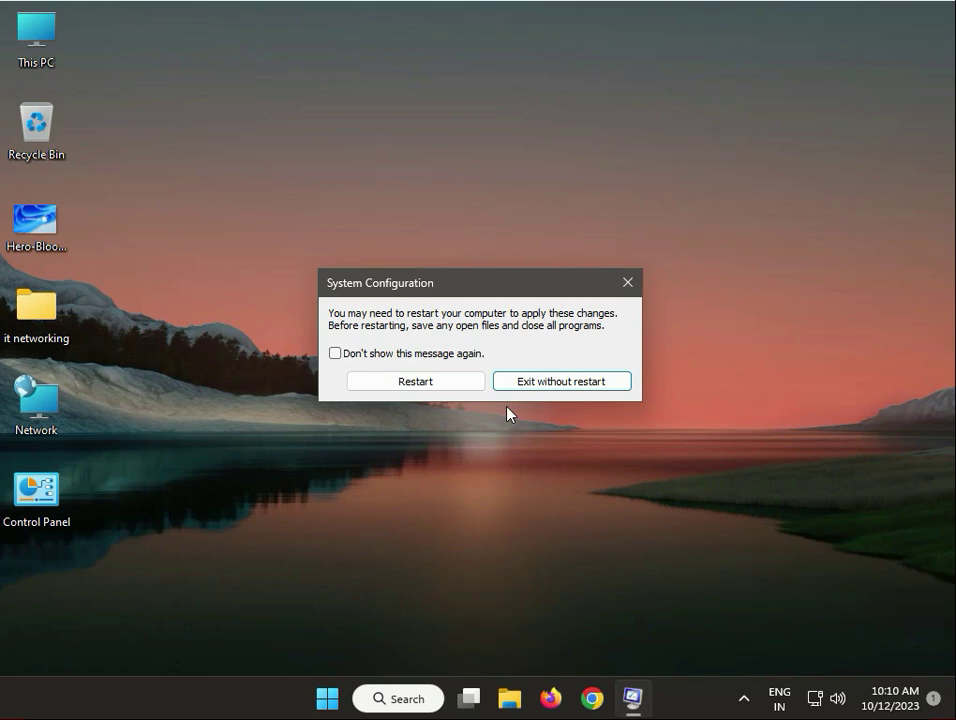
{"action": "left_click", "coordinate": [555, 382]}
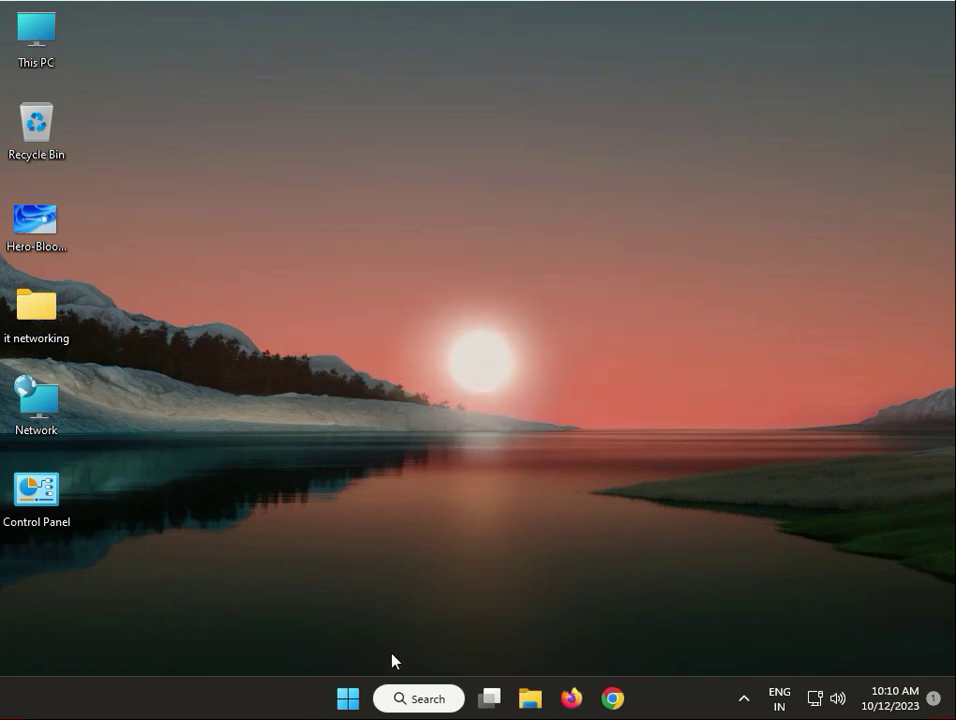
Search for cmd and start Command Prompt as administrator, allowing it to make changes to the device
{"action": "left_click", "coordinate": [355, 699]}
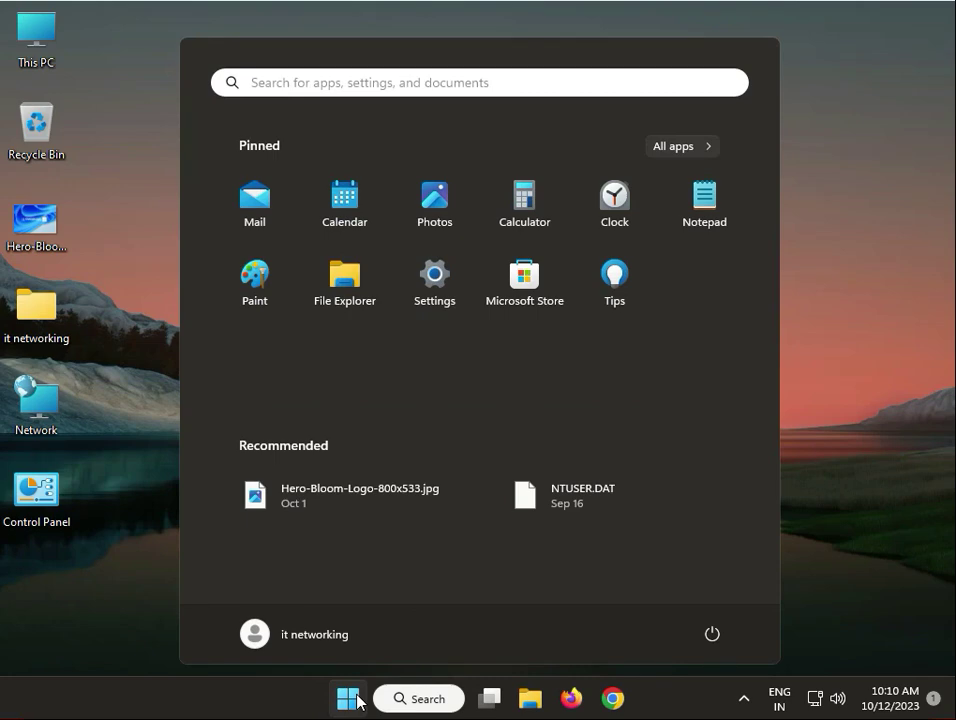
{"action": "type", "text": "md"}
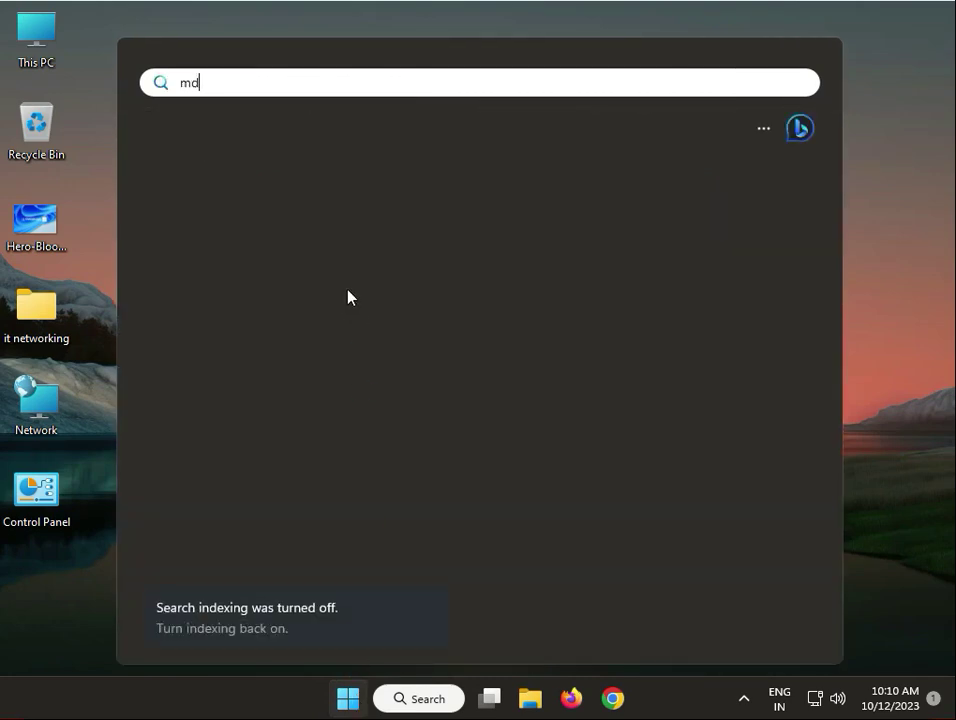
{"action": "key", "text": "BackSpace"}
{"action": "key", "text": "BackSpace"}
{"action": "type", "text": "cm"}
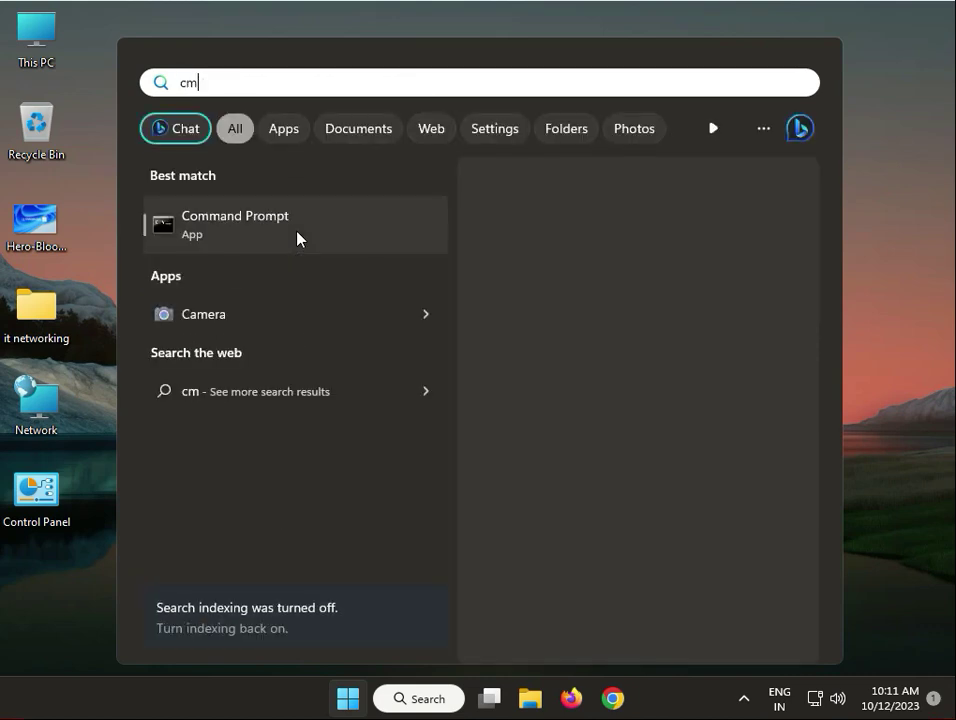
{"action": "type", "text": "d"}
{"action": "right_click", "coordinate": [297, 238]}
{"action": "left_click", "coordinate": [338, 264]}
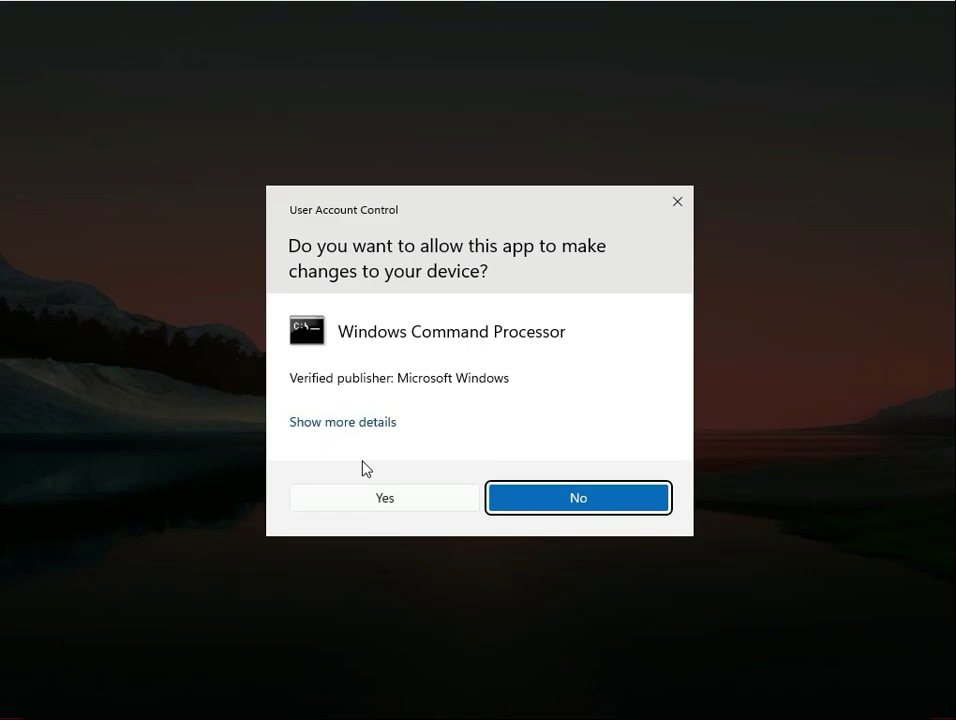
{"action": "left_click", "coordinate": [380, 498]}
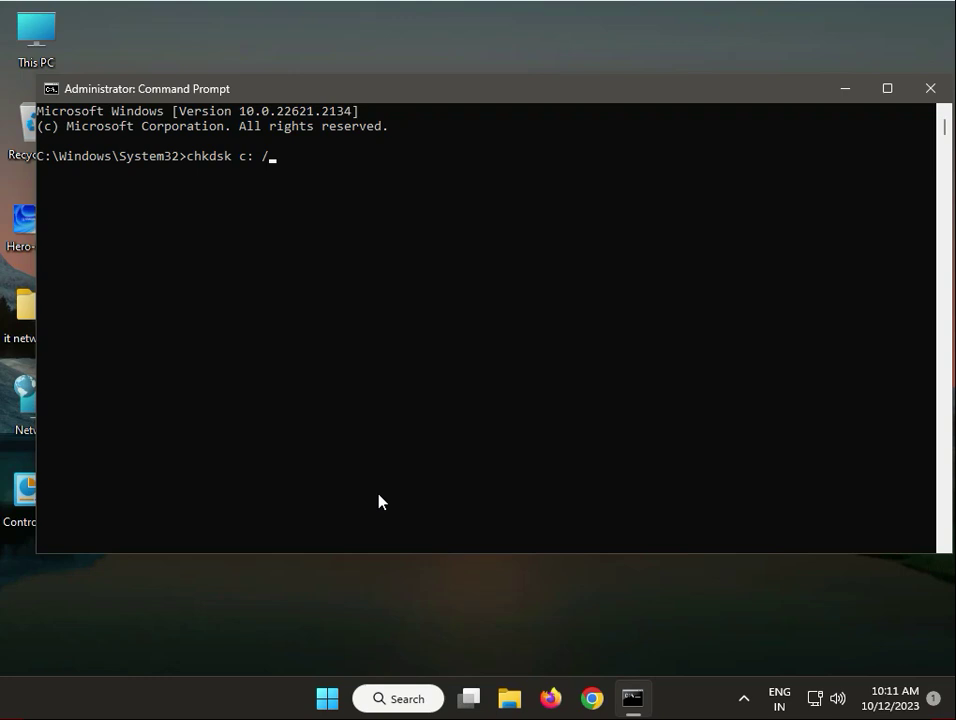
Run chkdsk c: /f, answer y to schedule the check for the next restart, and close Command Prompt
{"action": "key", "text": "Return"}
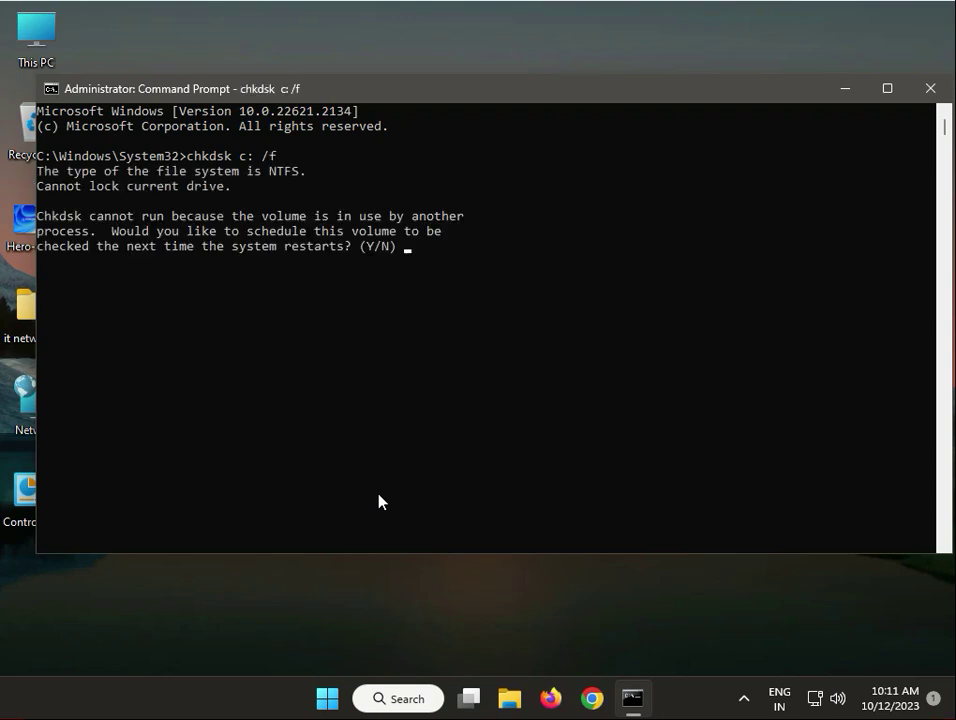
{"action": "type", "text": "y"}
{"action": "key", "text": "Return"}
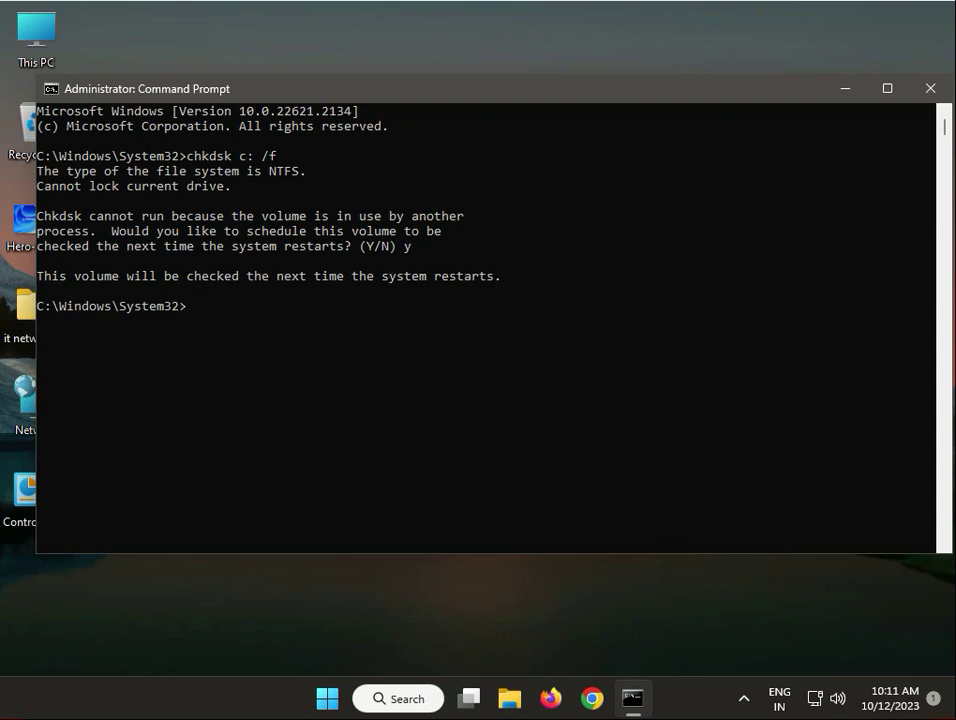
{"action": "left_click", "coordinate": [930, 88]}
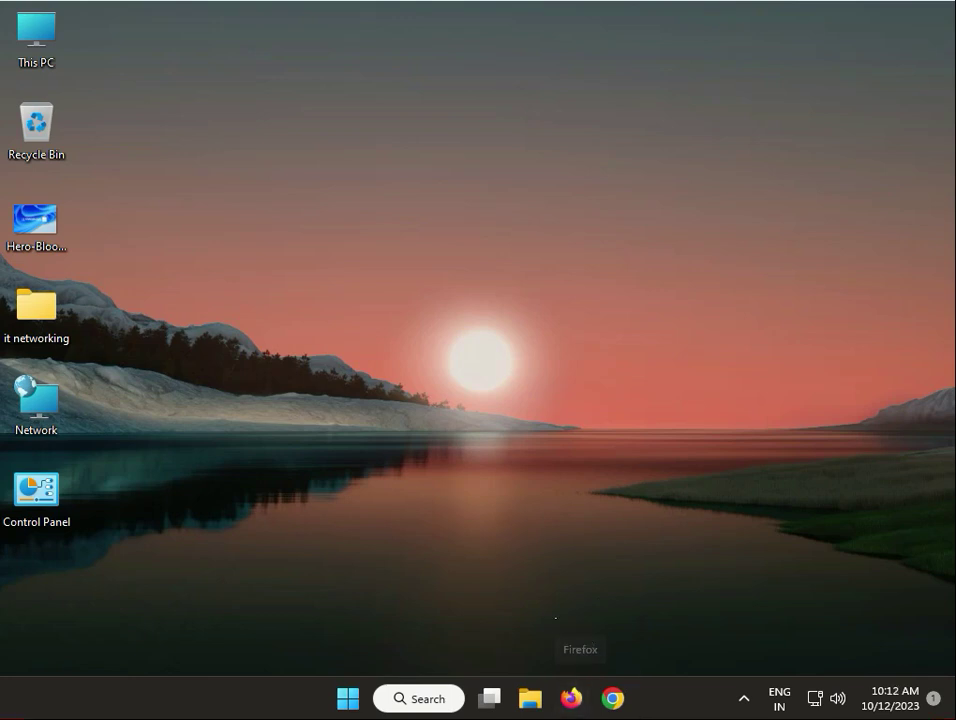
Run cleanmgr to open Disk Cleanup for drive C:
{"action": "left_click", "coordinate": [380, 514]}
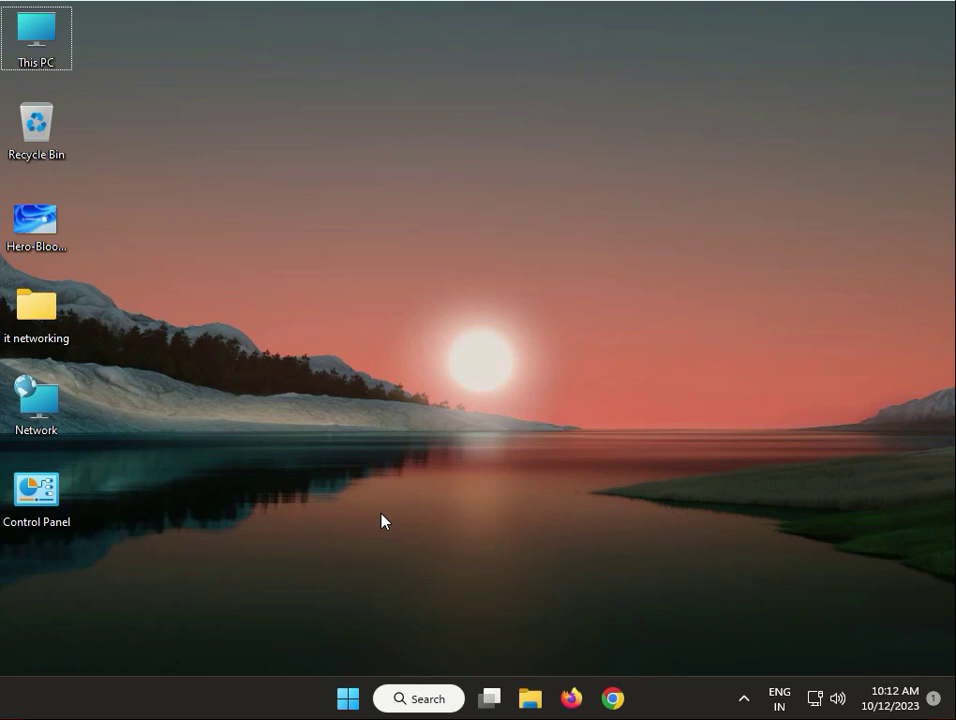
{"action": "key", "text": "super+r"}
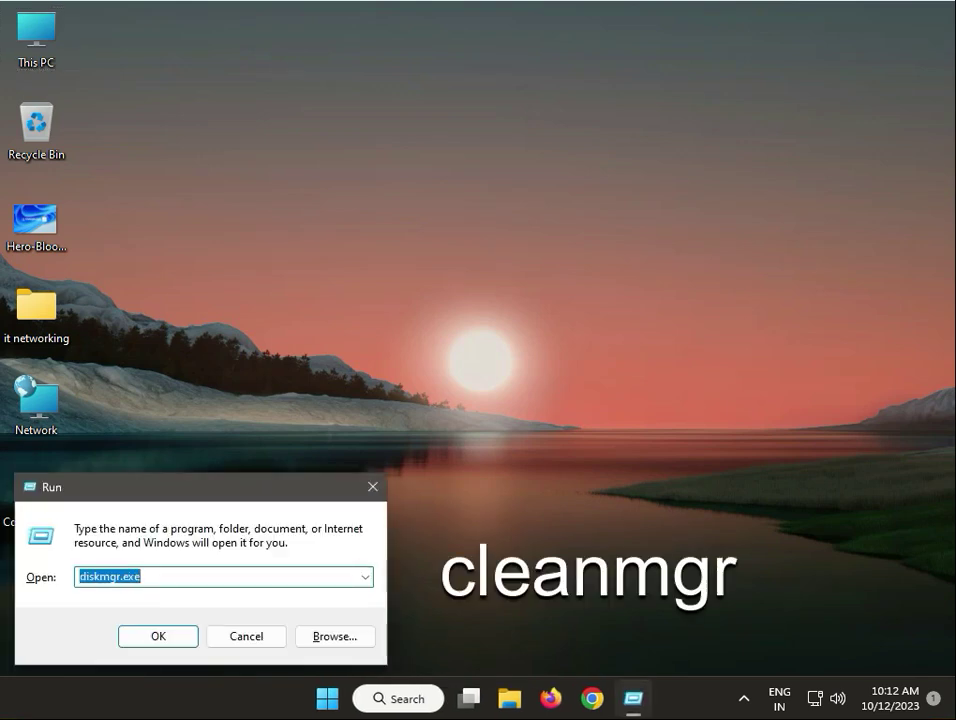
{"action": "key", "text": "Down"}
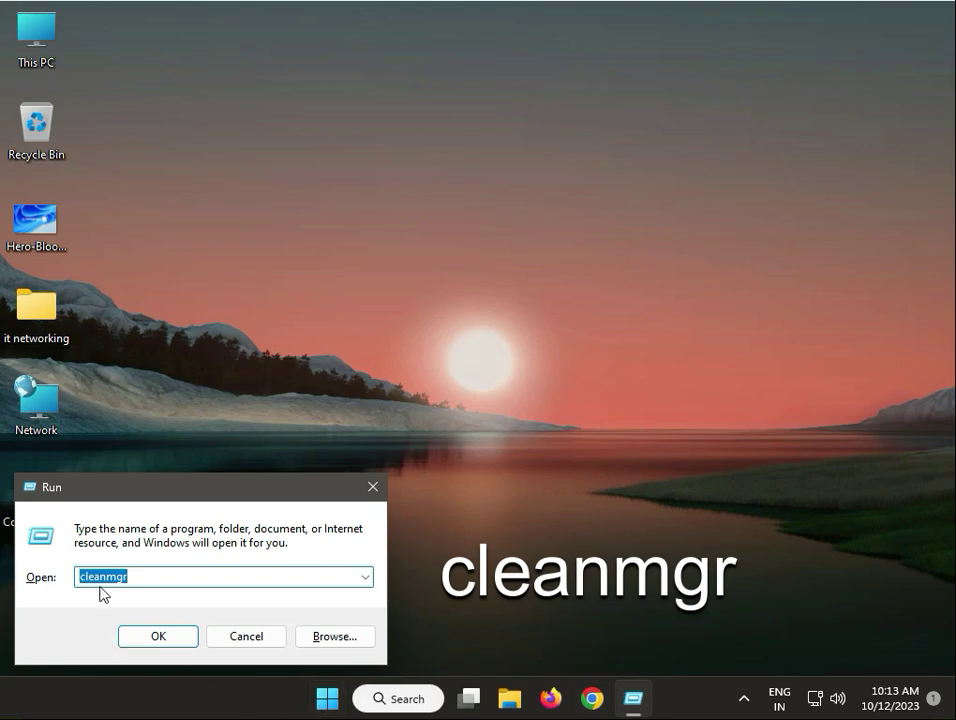
{"action": "left_click", "coordinate": [141, 636]}
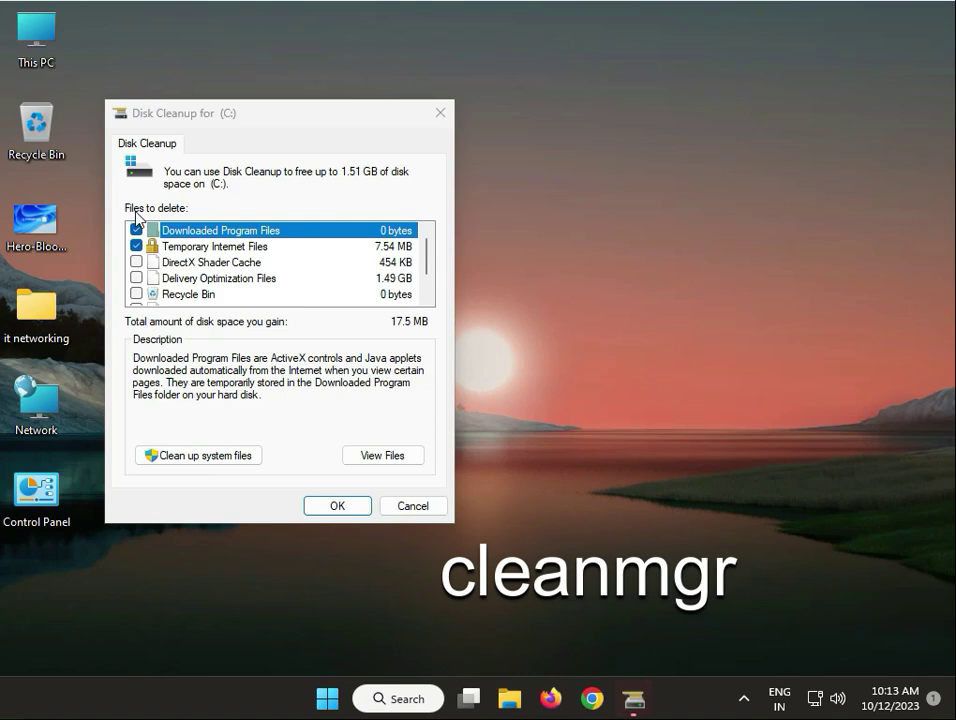
Include system files in the cleanup of drive C: and permanently delete the preselected file categories
{"action": "left_click", "coordinate": [239, 459]}
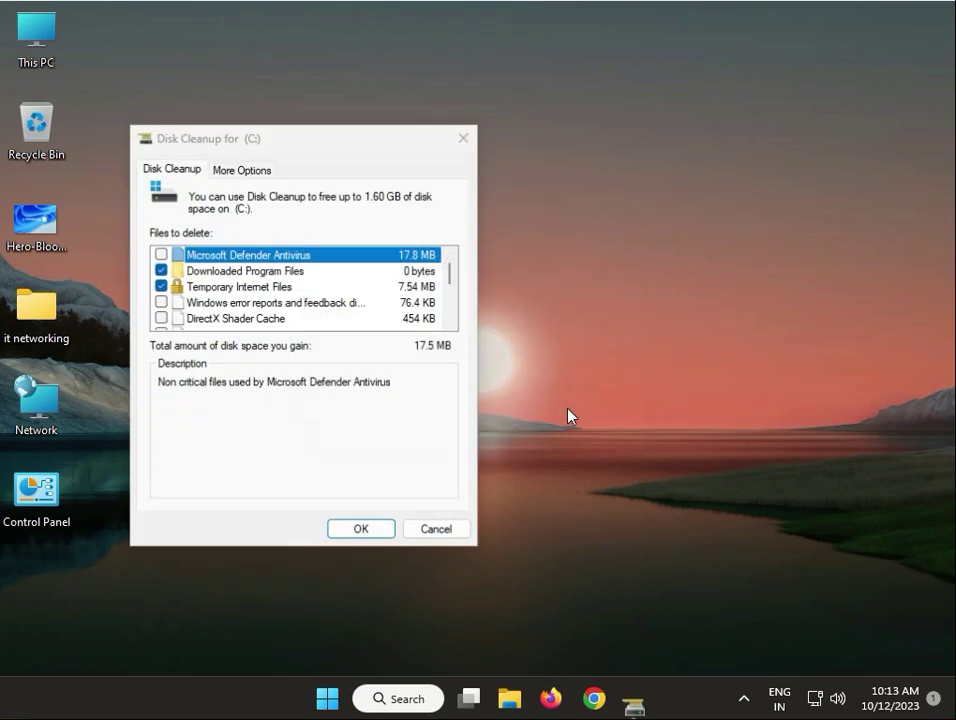
{"action": "left_click", "coordinate": [359, 532]}
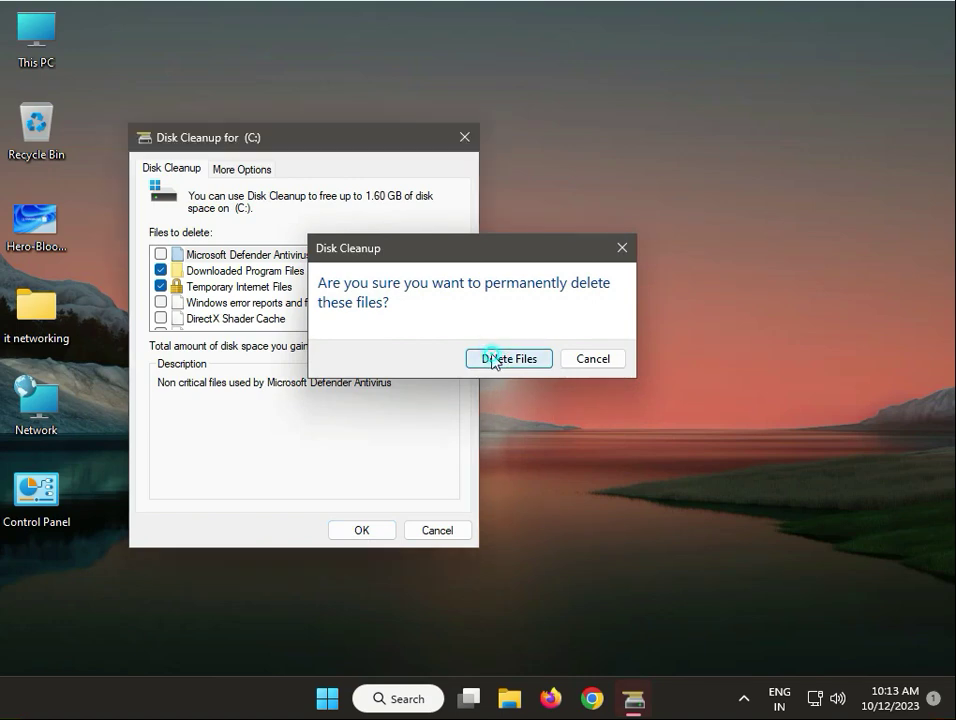
{"action": "left_click", "coordinate": [492, 358]}
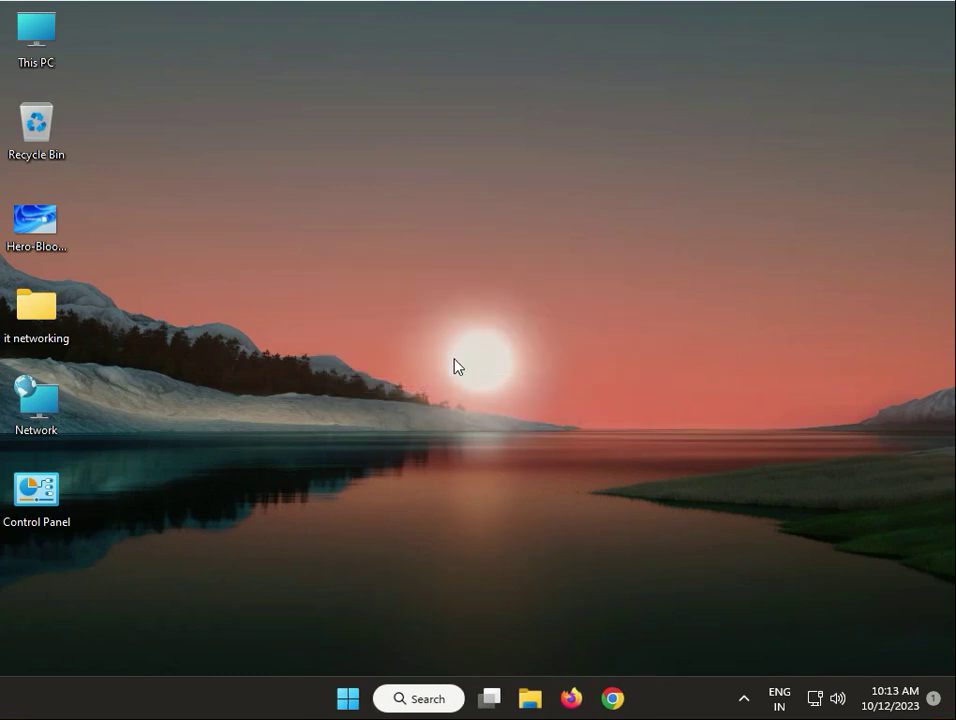
Check the Windows Update page in Settings for pending updates, and close Settings
{"action": "left_click", "coordinate": [348, 701]}
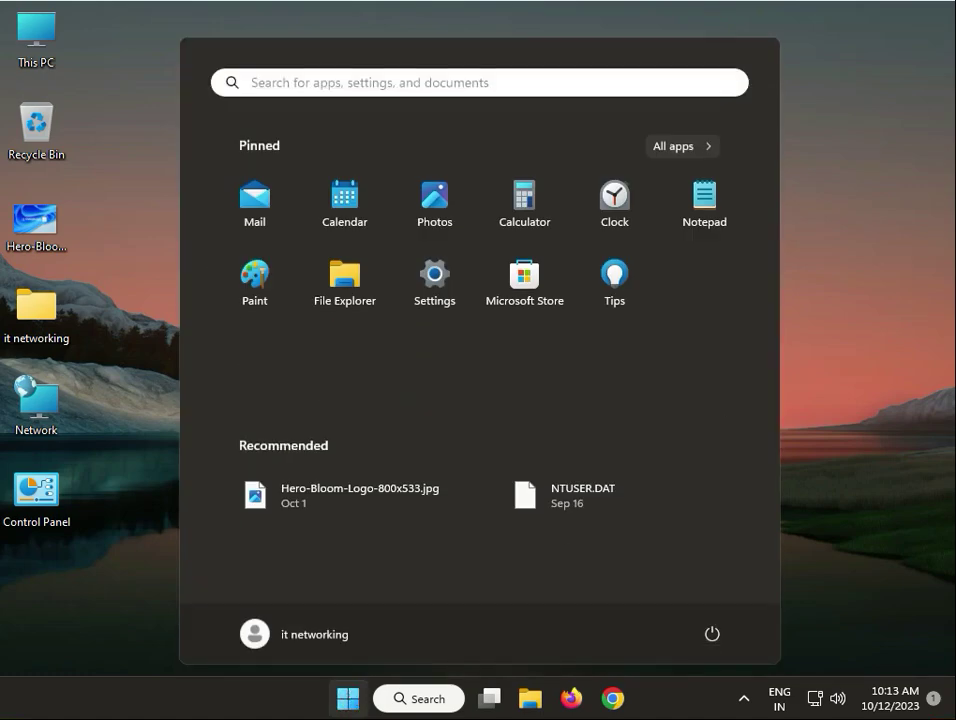
{"action": "left_click", "coordinate": [431, 289]}
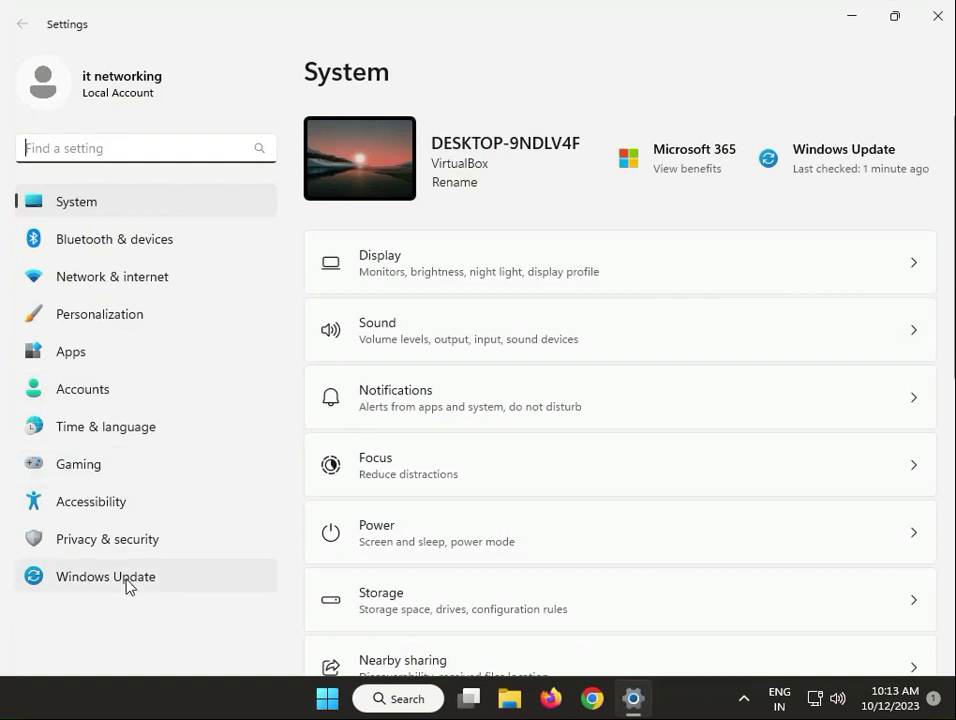
{"action": "left_click", "coordinate": [126, 580]}
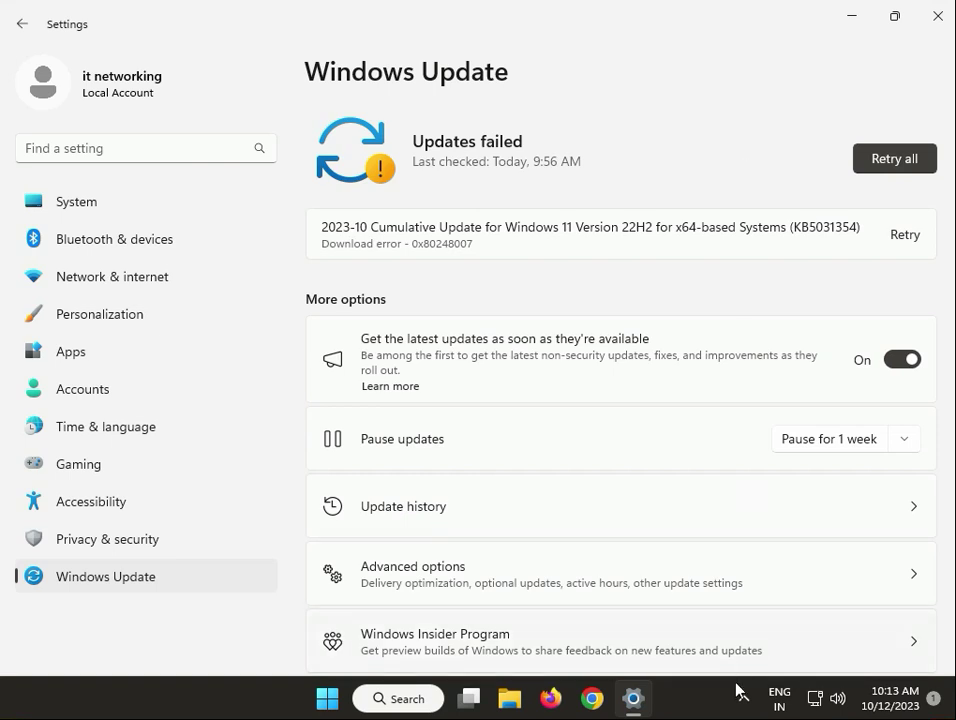
{"action": "left_click", "coordinate": [938, 17]}
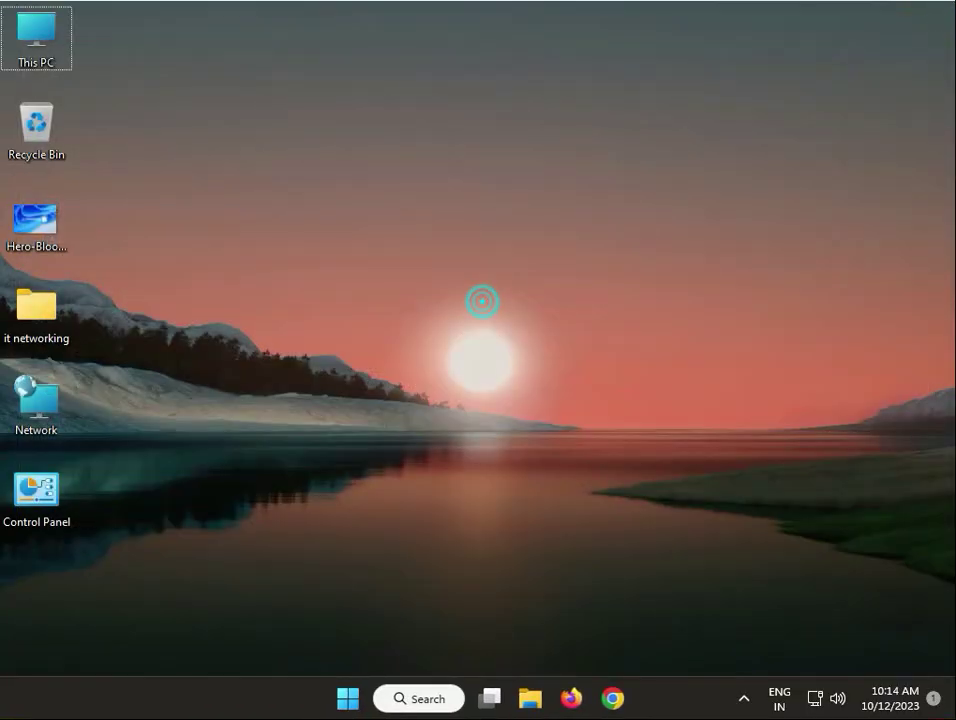
Refresh the desktop and run %temp% to open the Temp folder
{"action": "right_click", "coordinate": [322, 343]}
{"action": "left_click", "coordinate": [280, 474]}
{"action": "key", "text": "super+r"}
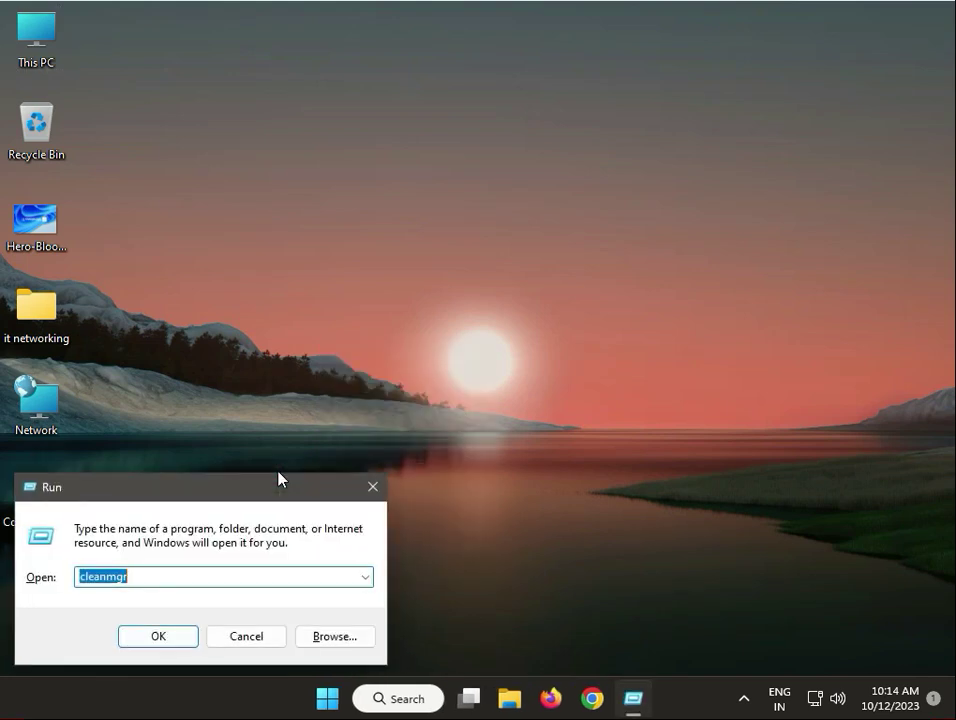
{"action": "type", "text": "%"}
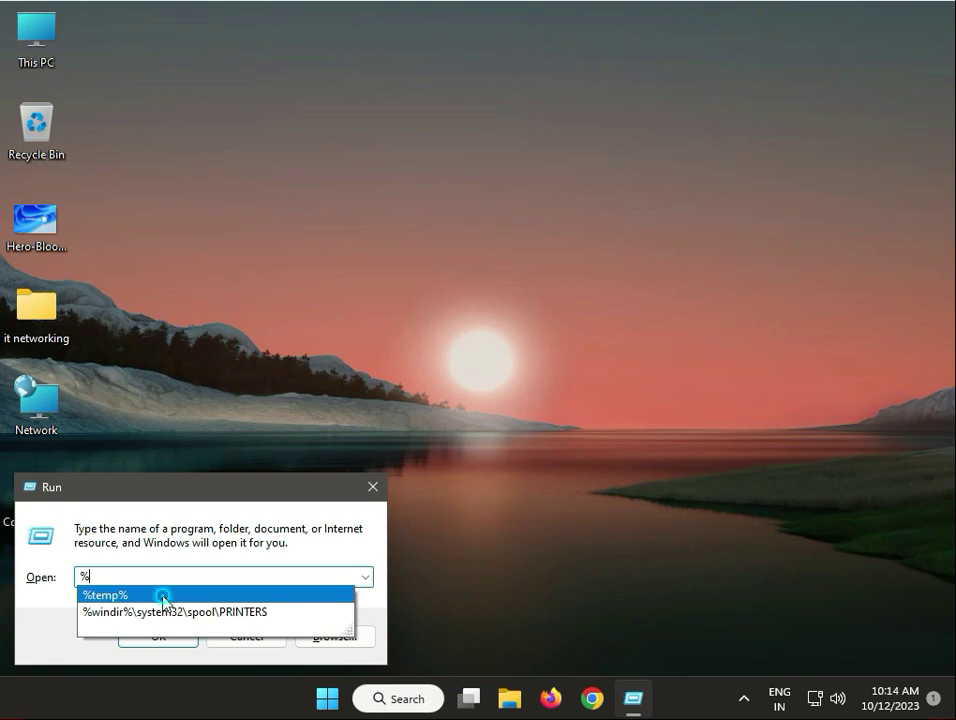
{"action": "left_click", "coordinate": [164, 598]}
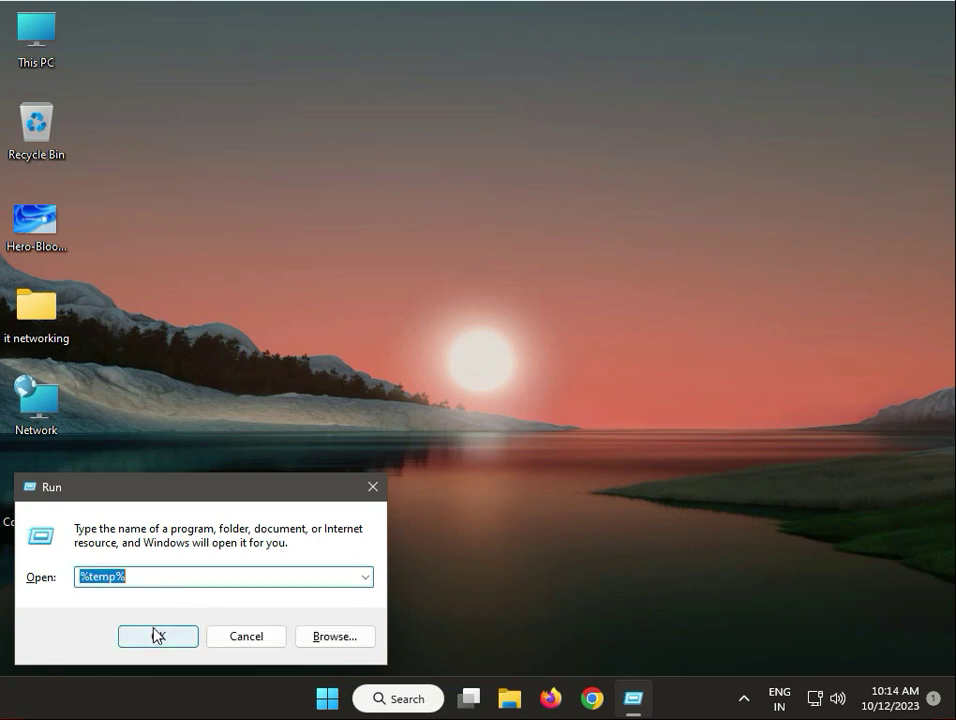
{"action": "left_click", "coordinate": [155, 635]}
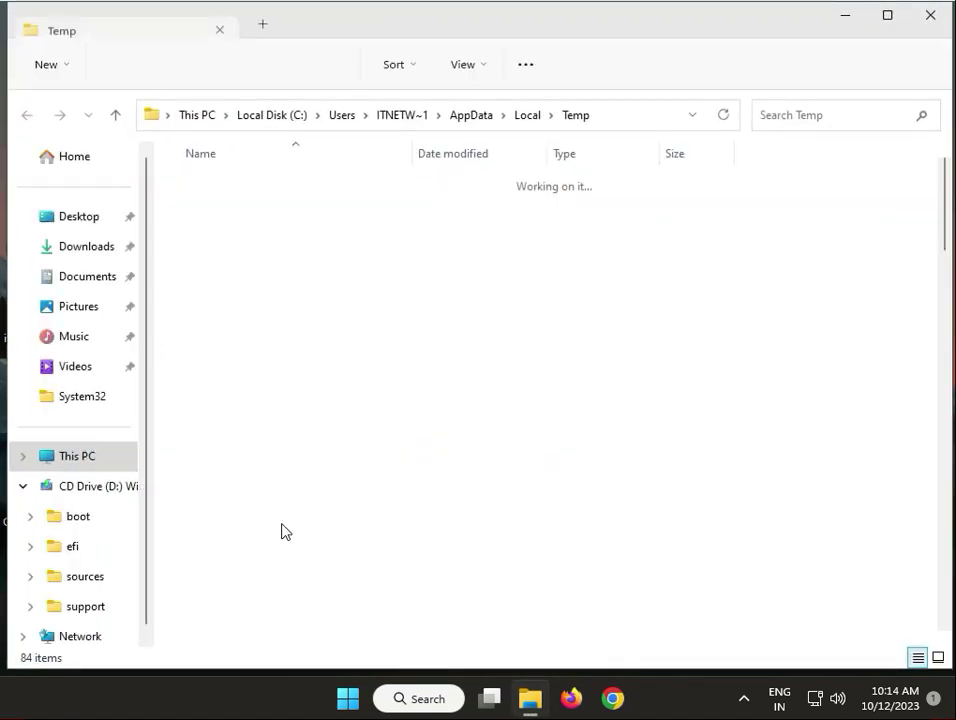
Permanently delete everything in the Temp folder, granting administrator permission and skipping all files in use, and close the folder
{"action": "left_click", "coordinate": [289, 503]}
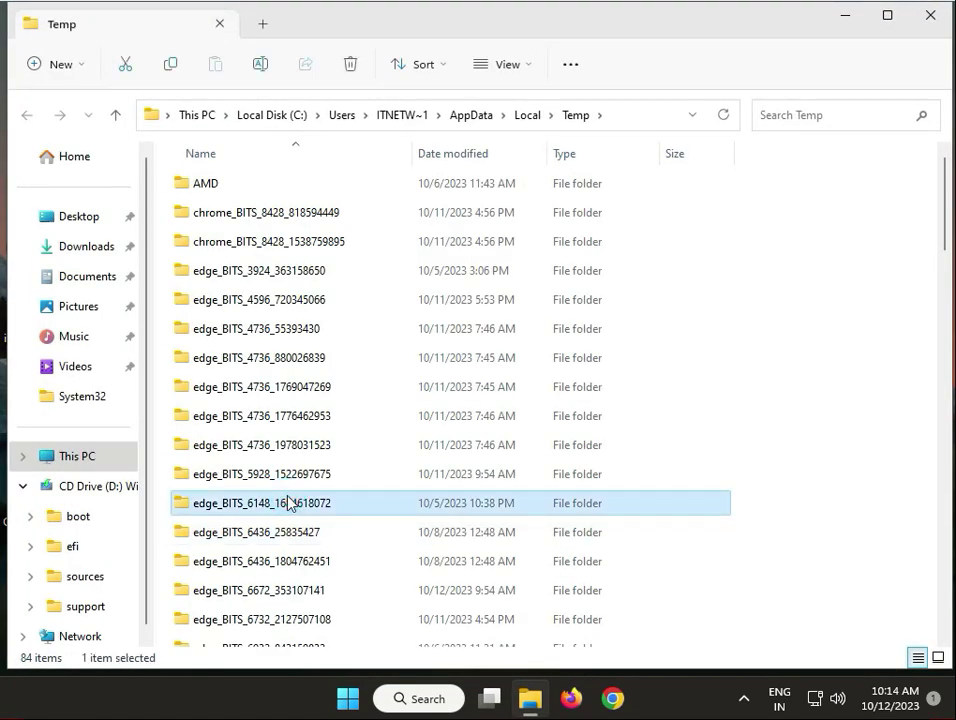
{"action": "key", "text": "ctrl+a"}
{"action": "key", "text": "shift+Delete"}
{"action": "key", "text": "Return"}
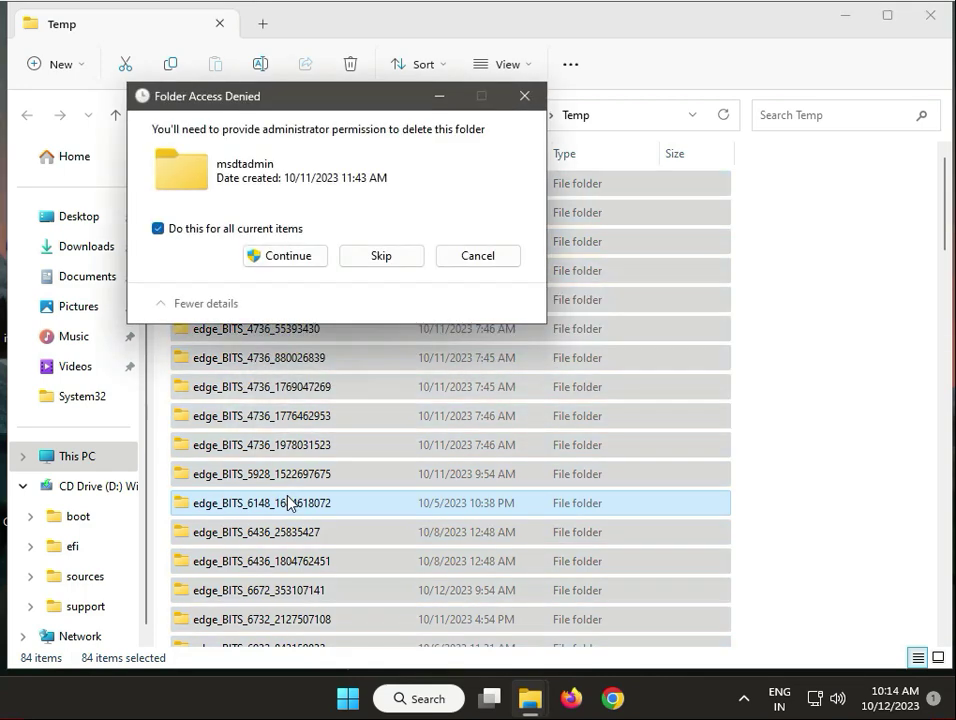
{"action": "left_click", "coordinate": [254, 257]}
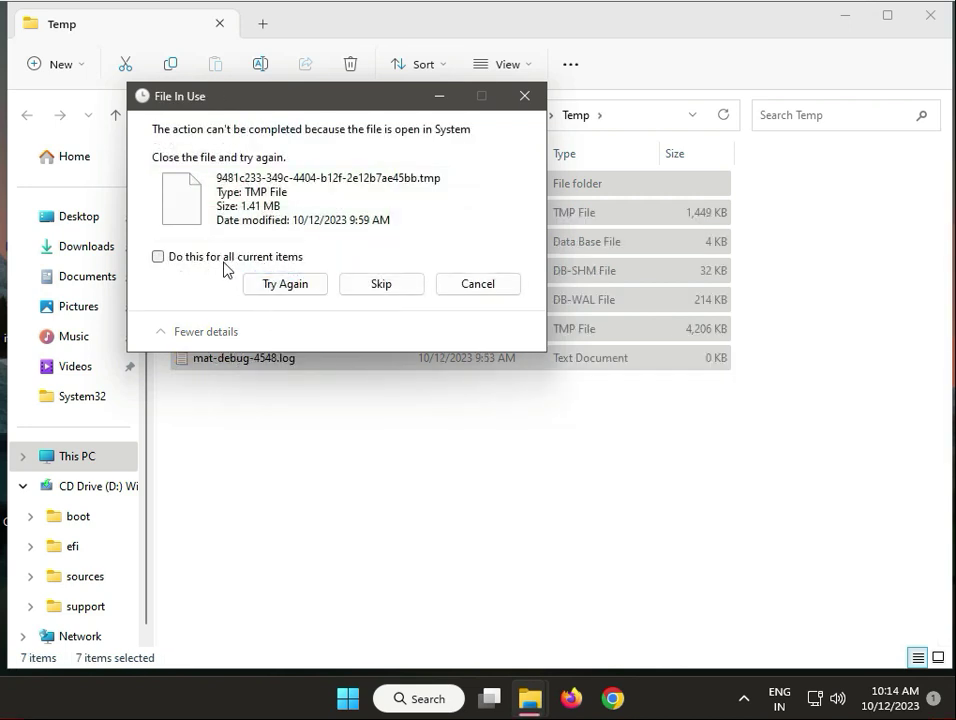
{"action": "left_click", "coordinate": [223, 262]}
{"action": "left_click", "coordinate": [355, 284]}
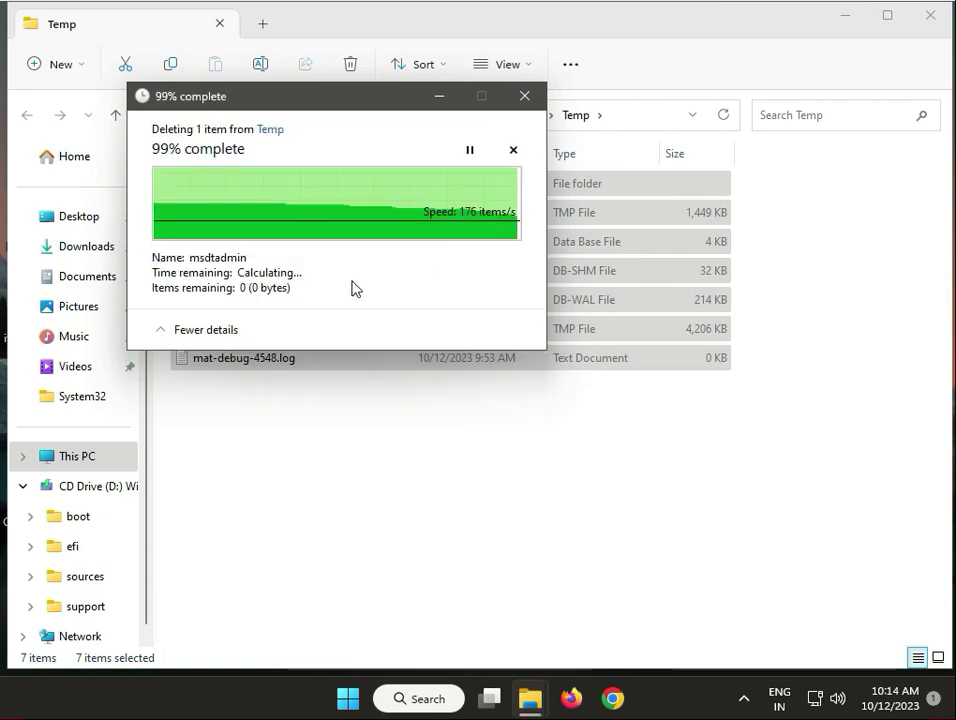
{"action": "left_click_drag", "start_coordinate": [361, 377], "coordinate": [338, 185]}
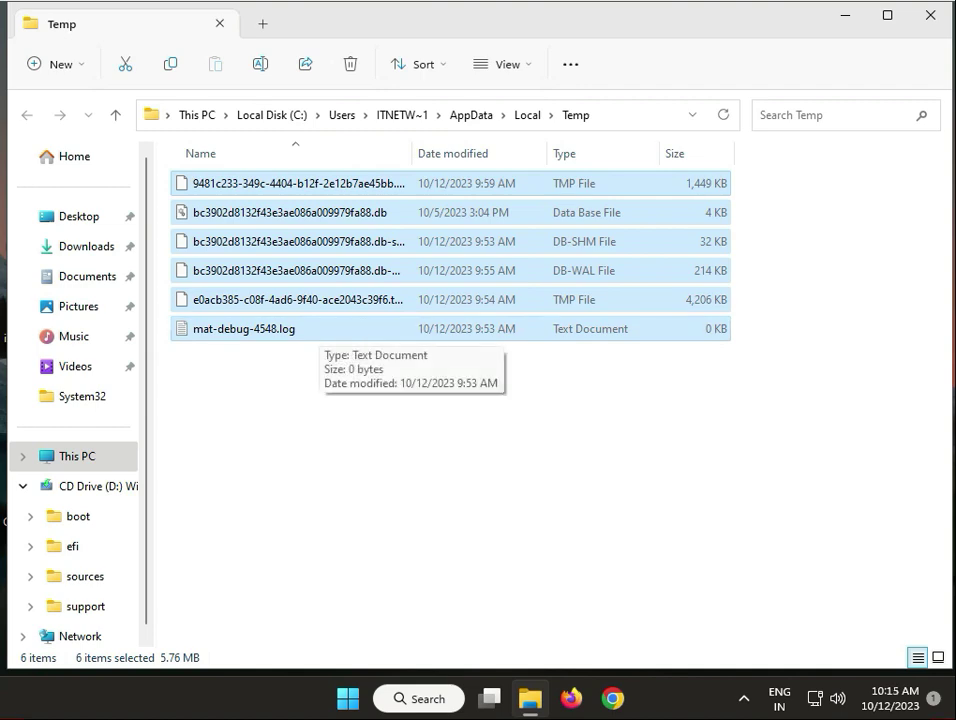
{"action": "left_click", "coordinate": [924, 27]}
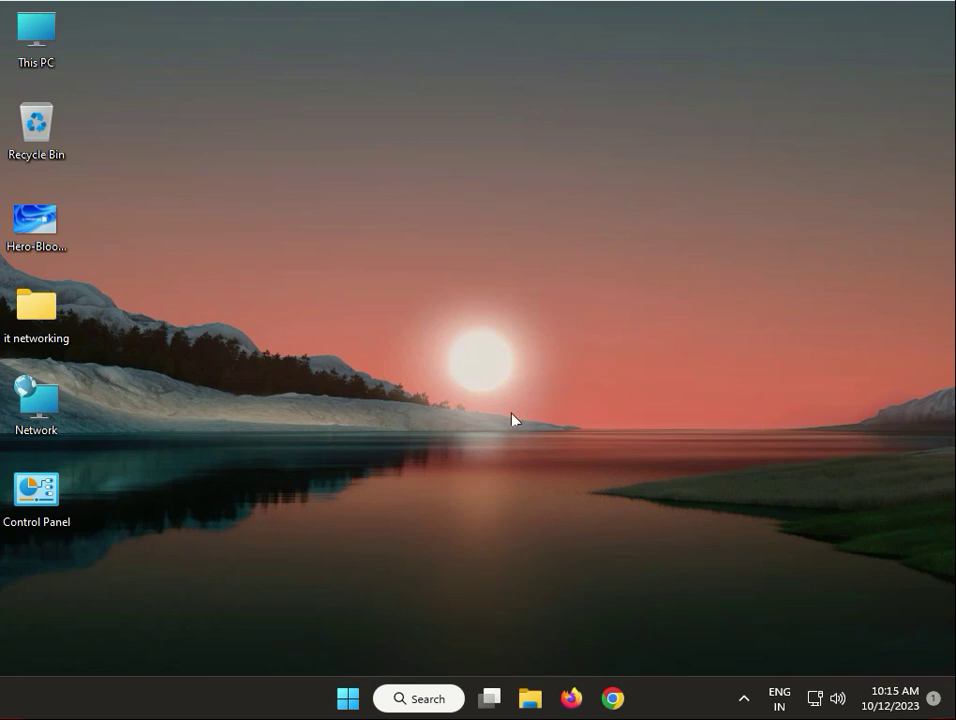
Open Device Manager and expand the Disk drives category
{"action": "right_click", "coordinate": [345, 703]}
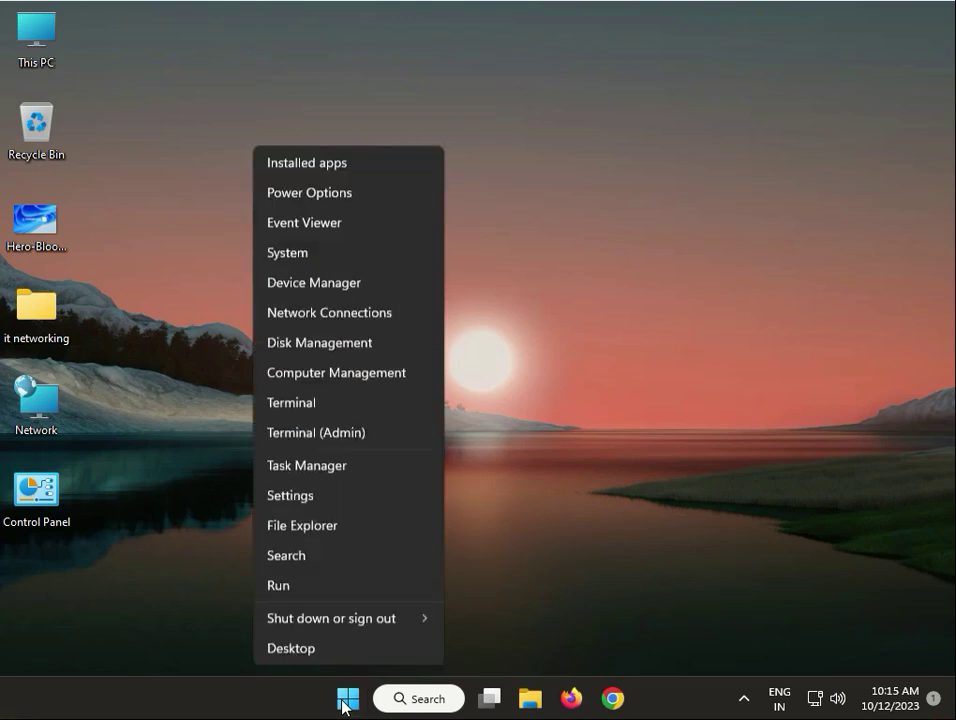
{"action": "left_click", "coordinate": [315, 284]}
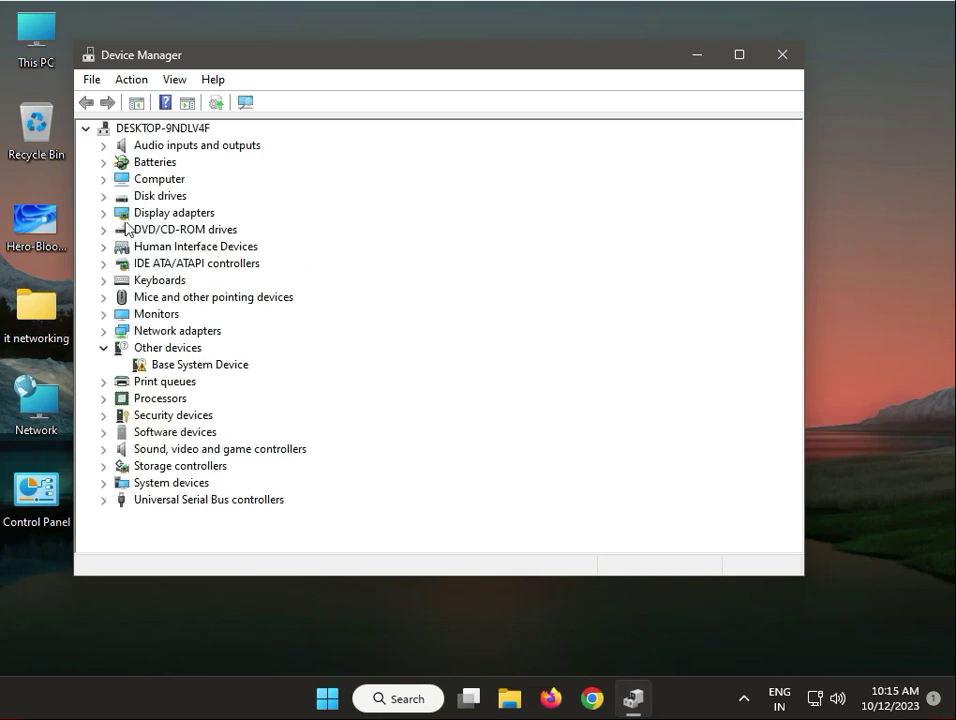
{"action": "left_click", "coordinate": [103, 212]}
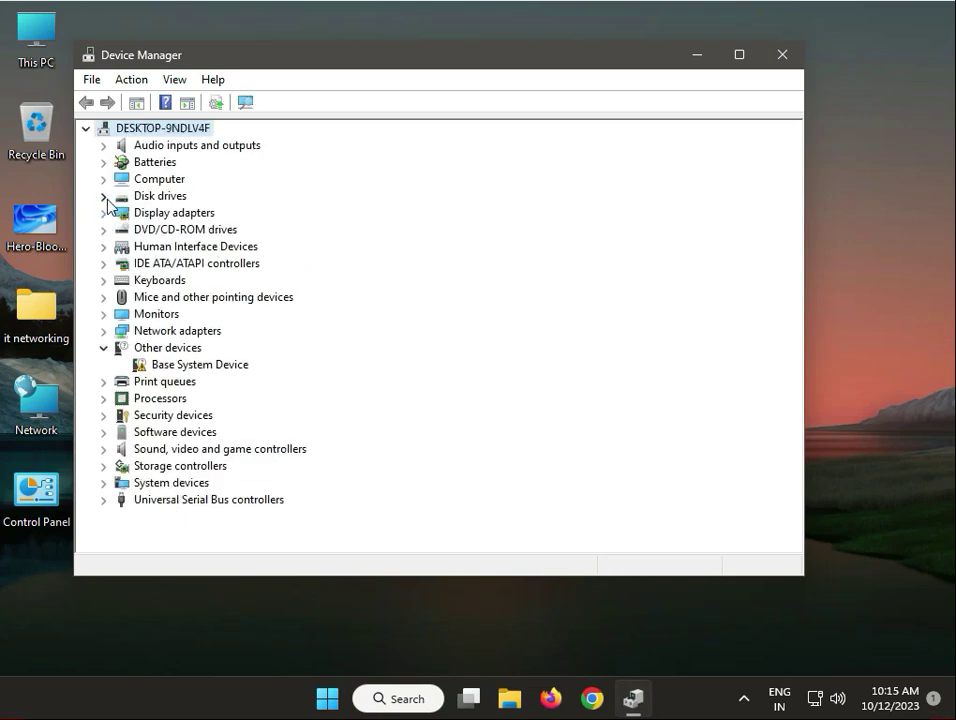
{"action": "left_click", "coordinate": [103, 196]}
Update the VBOX HARDDISK driver with an automatic search, and close Device Manager
{"action": "right_click", "coordinate": [184, 216]}
{"action": "left_click", "coordinate": [243, 223]}
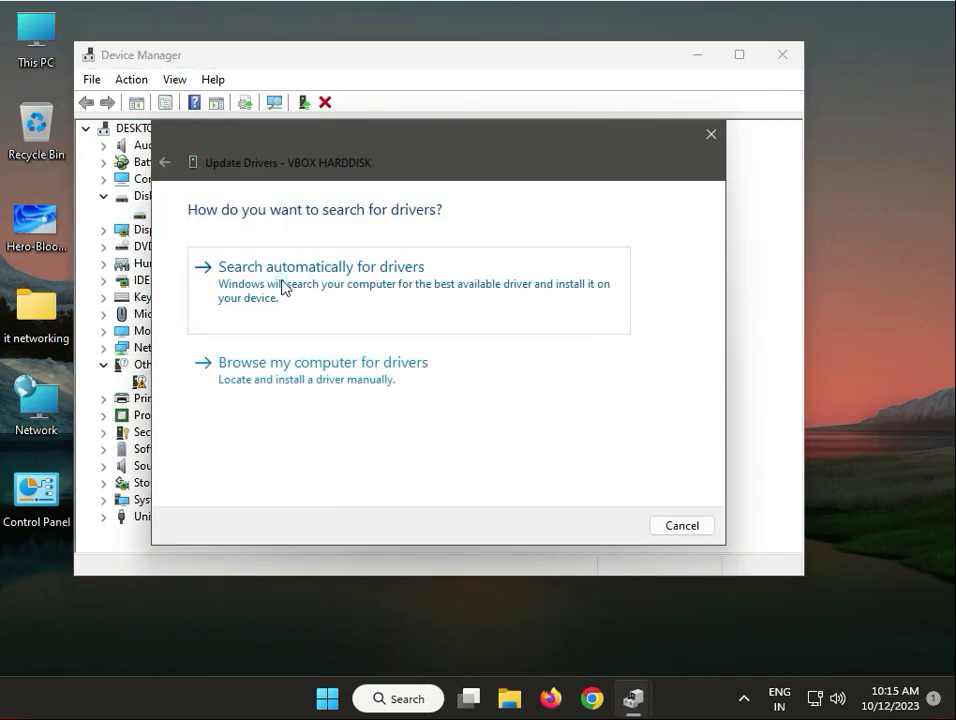
{"action": "left_click", "coordinate": [282, 288]}
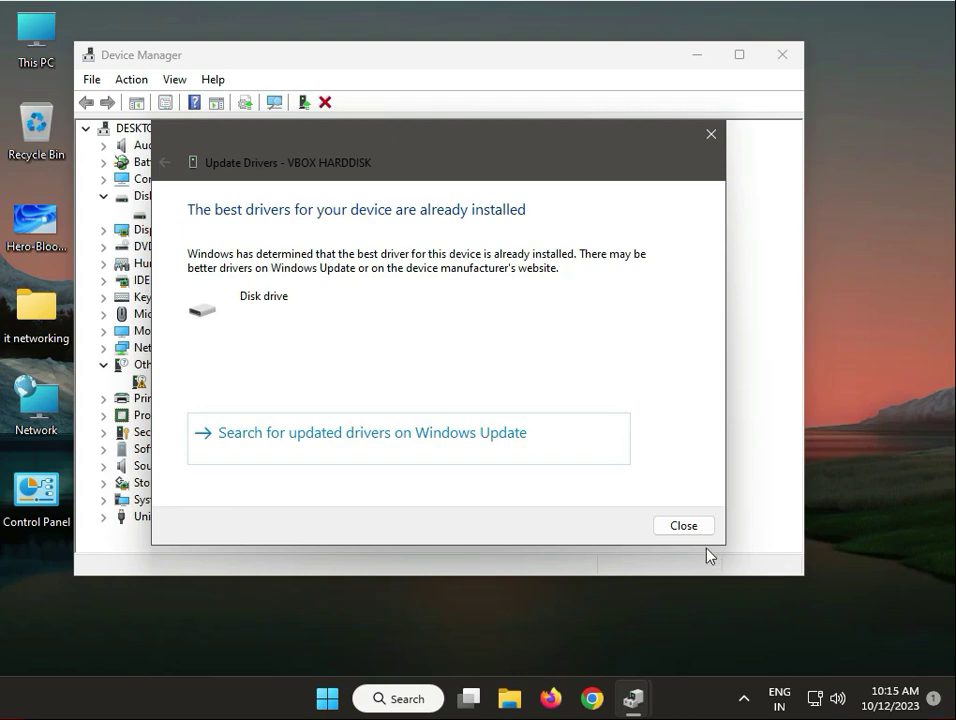
{"action": "left_click", "coordinate": [684, 526]}
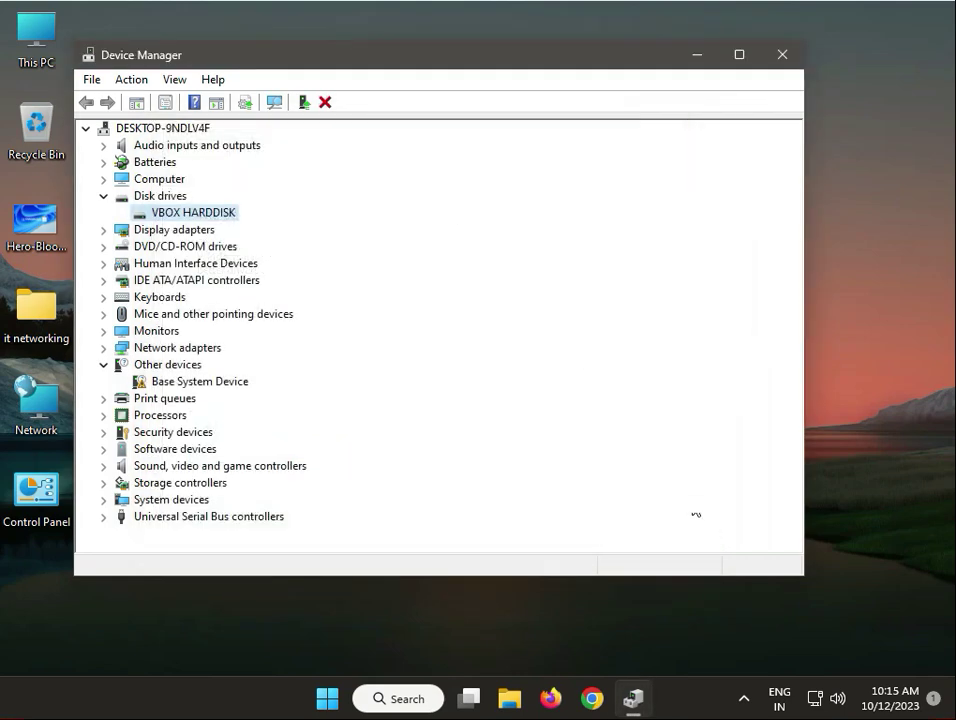
{"action": "left_click", "coordinate": [785, 58]}
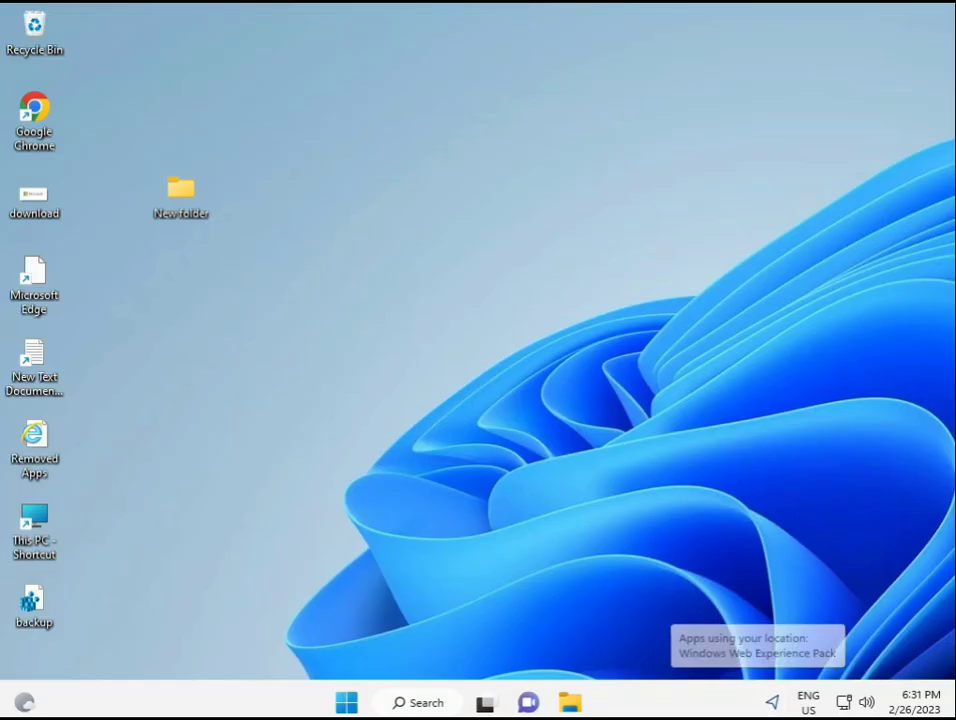
Search for cmd, open Command Prompt as administrator and approve the User Account Control request
{"action": "left_click", "coordinate": [343, 702]}
{"action": "type", "text": "cmd"}
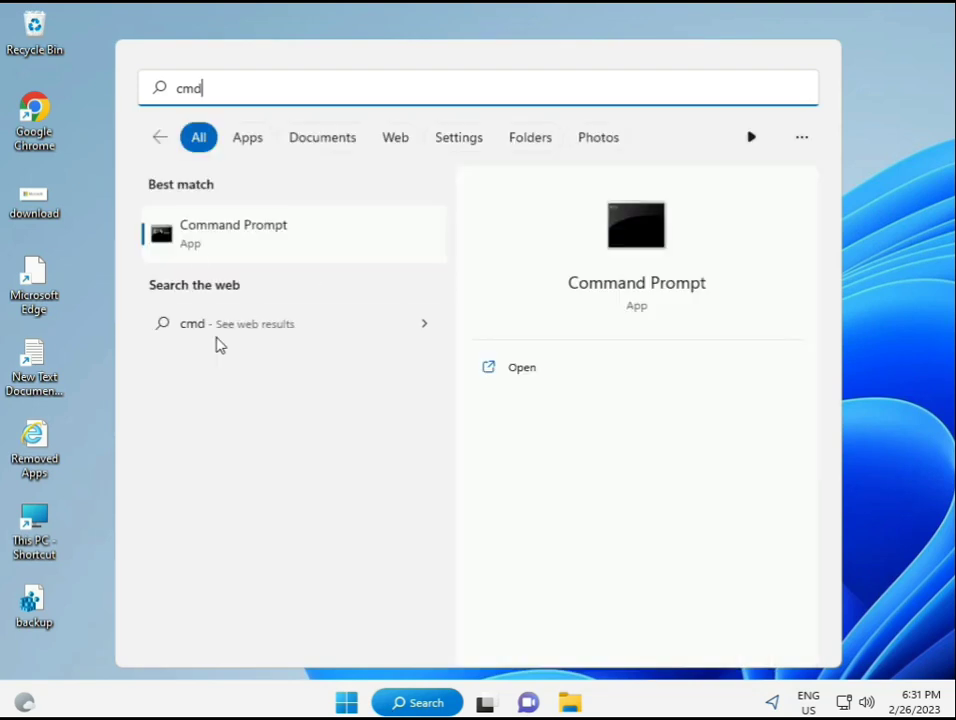
{"action": "left_click", "coordinate": [211, 236]}
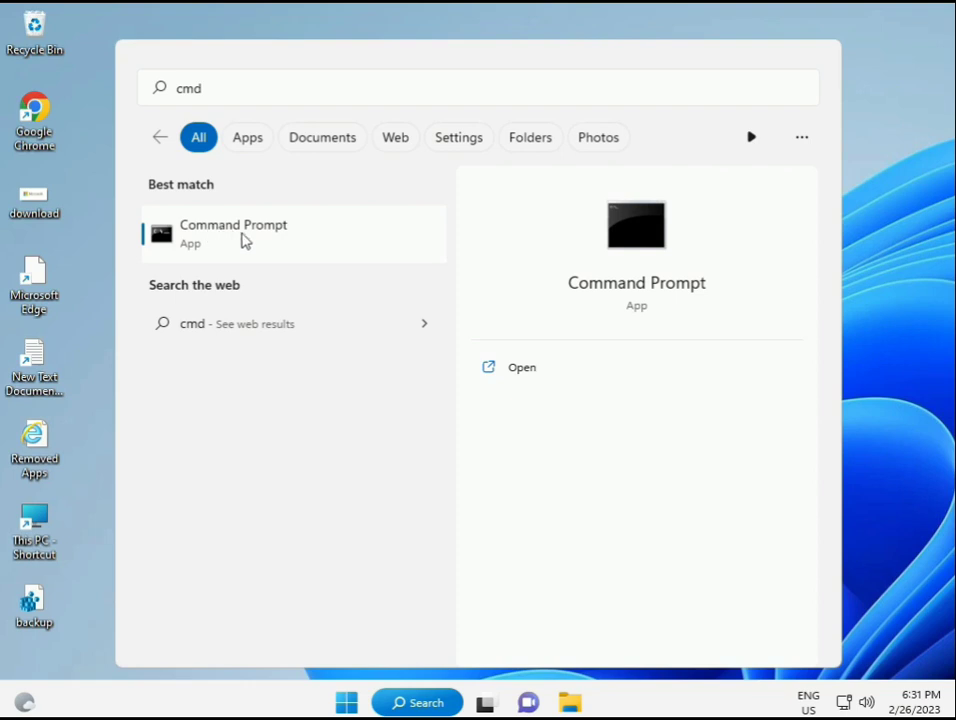
{"action": "right_click", "coordinate": [242, 241]}
{"action": "key", "text": "Escape"}
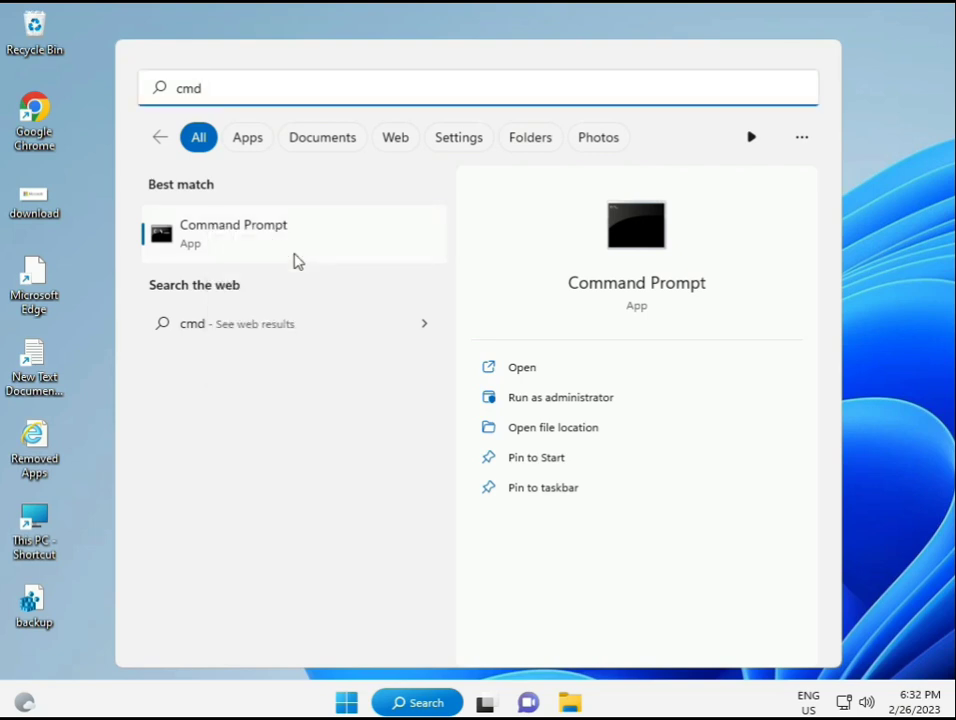
{"action": "key", "text": "ctrl+shift+Return"}
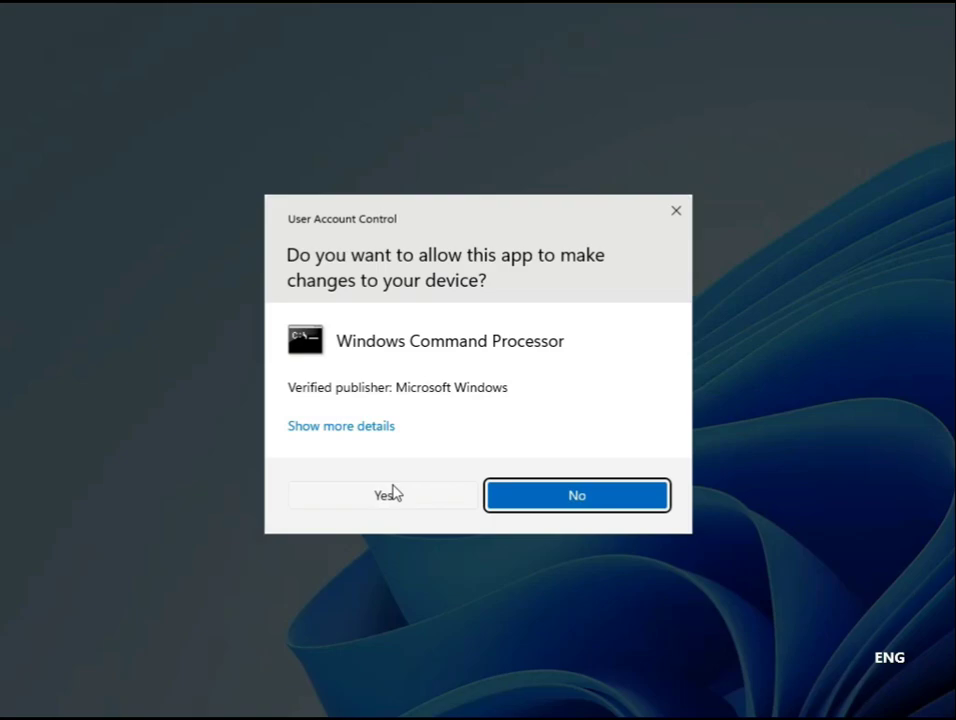
{"action": "left_click", "coordinate": [390, 494]}
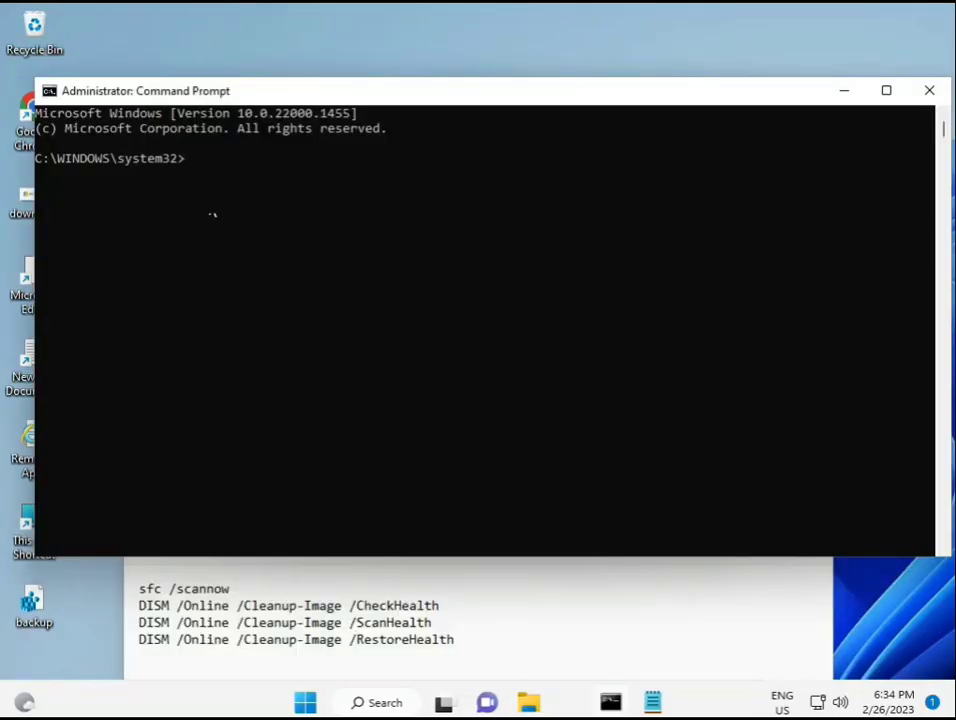
Run sfc /scannow to check the system files
{"action": "left_click", "coordinate": [190, 163]}
{"action": "type", "text": "sc"}
{"action": "key", "text": "BackSpace"}
{"action": "key", "text": "BackSpace"}
{"action": "type", "text": "sfc /scannow"}
{"action": "key", "text": "Return"}
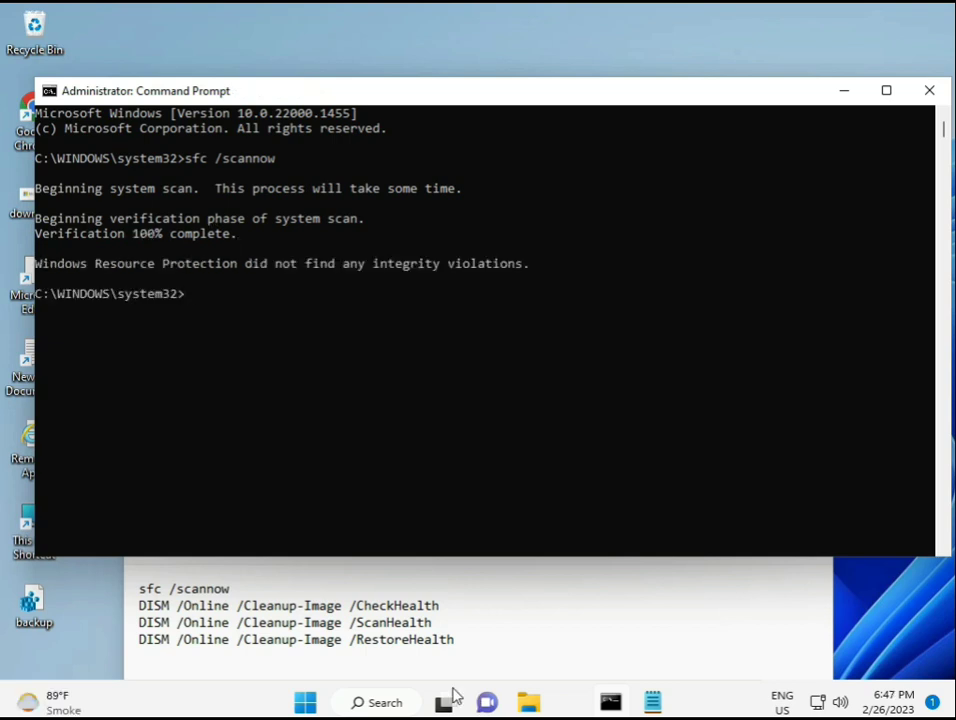
Copy DISM /Online /Cleanup-Image /CheckHealth from the Notepad document and run it in Command Prompt
{"action": "left_click_drag", "start_coordinate": [138, 605], "coordinate": [449, 607]}
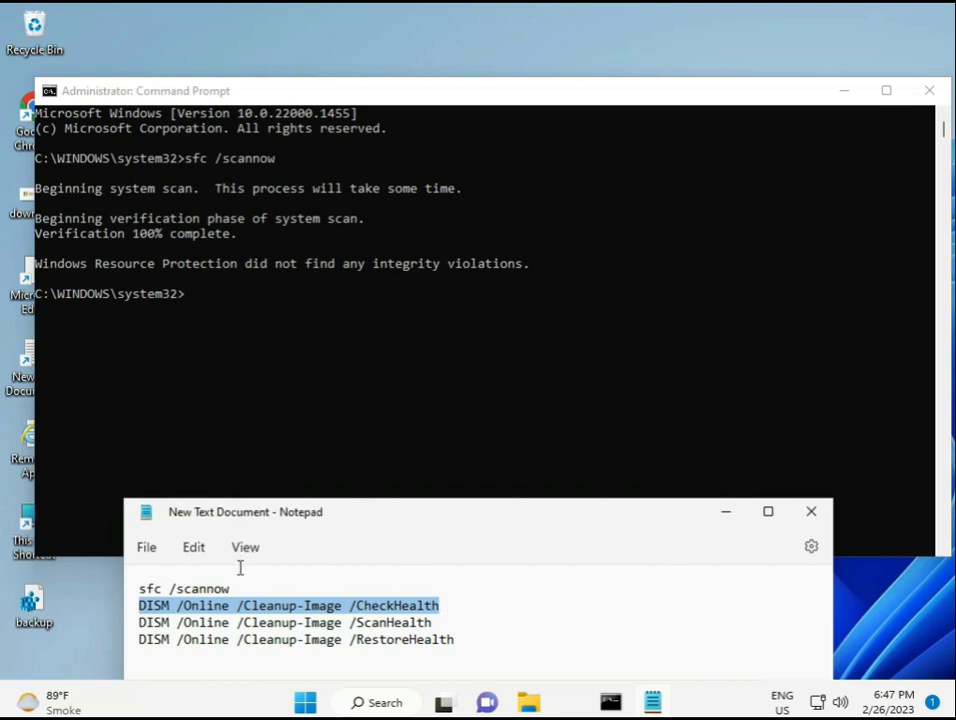
{"action": "right_click", "coordinate": [253, 606]}
{"action": "left_click", "coordinate": [301, 316]}
{"action": "left_click", "coordinate": [192, 301]}
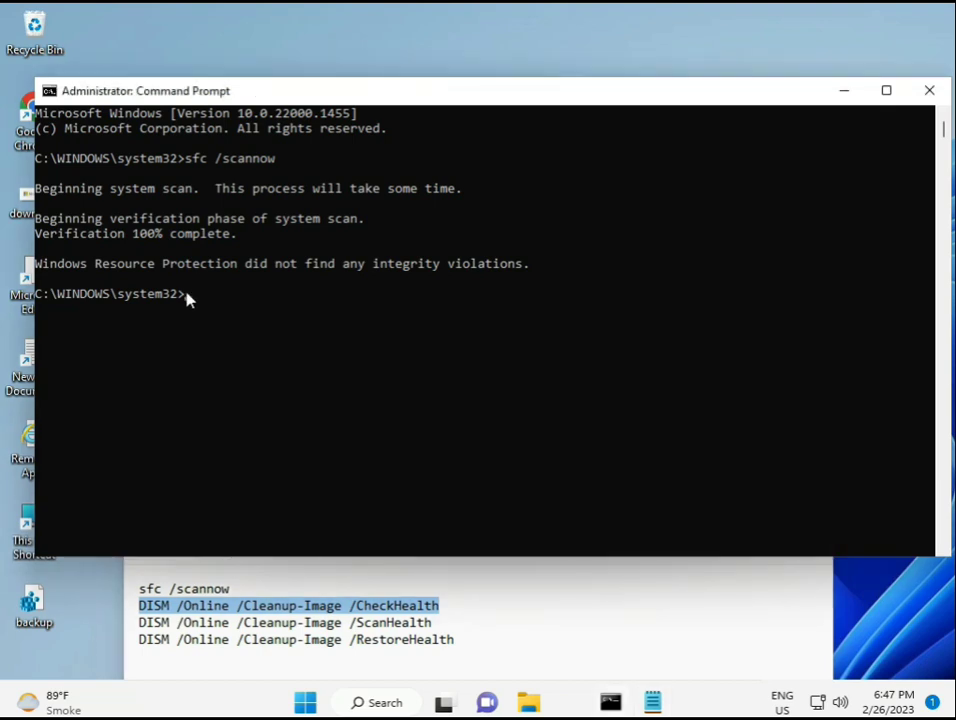
{"action": "right_click", "coordinate": [80, 92]}
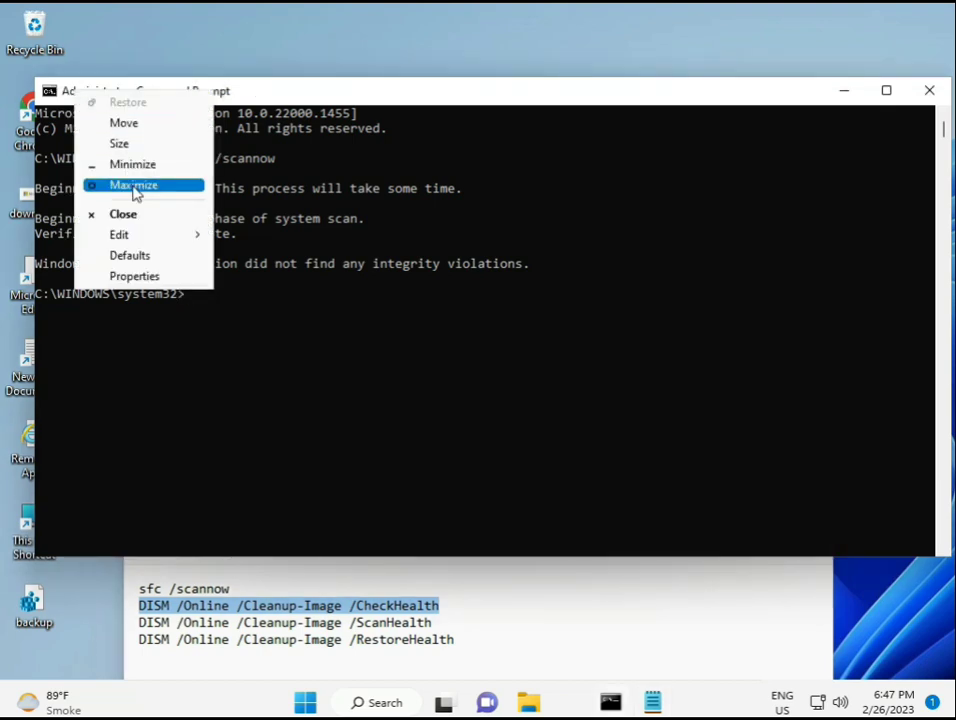
{"action": "mouse_move", "coordinate": [165, 235]}
{"action": "left_click", "coordinate": [252, 276]}
{"action": "type", "text": "DISM /Online /Cleanup-Image /CheckHealth"}
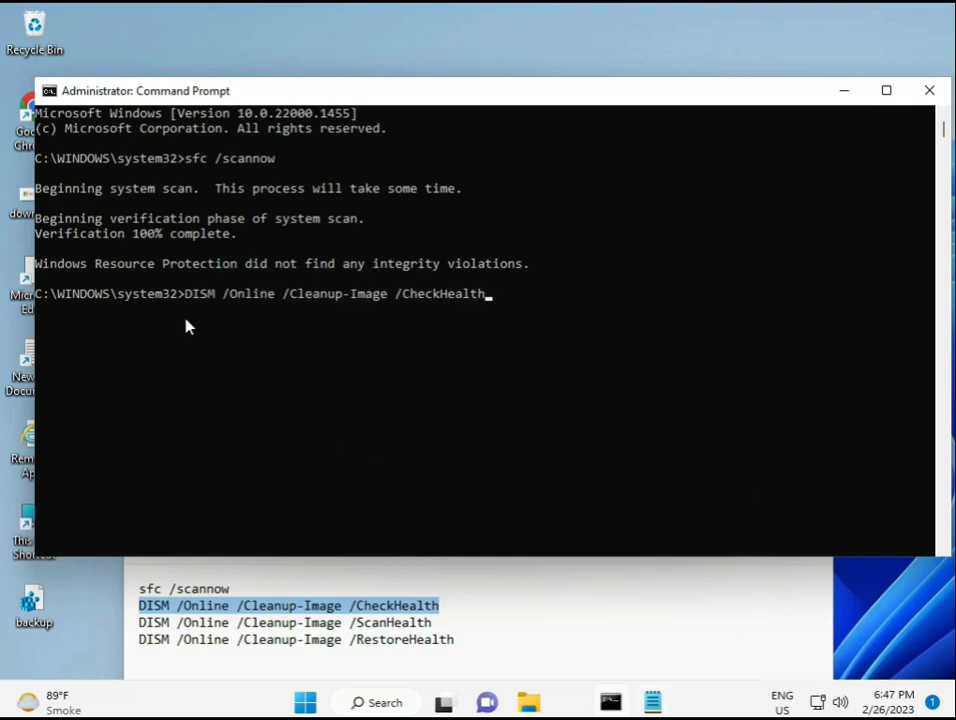
{"action": "left_click", "coordinate": [187, 296]}
{"action": "key", "text": "Escape"}
{"action": "key", "text": "Return"}
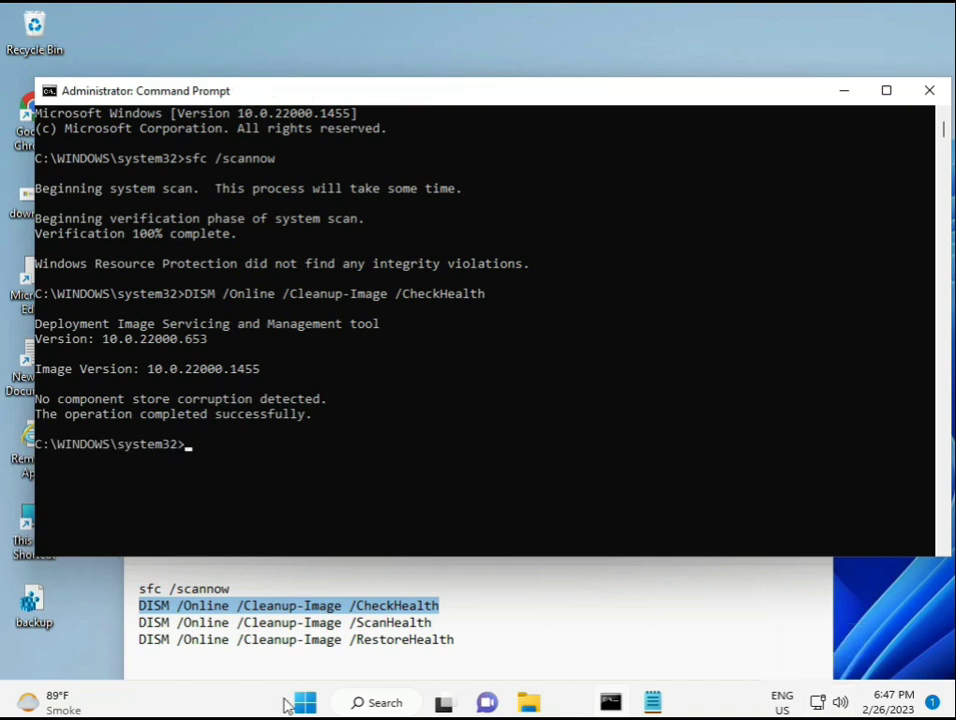
Copy DISM /Online /Cleanup-Image /ScanHealth from the Notepad document and run it in Command Prompt
{"action": "left_click_drag", "start_coordinate": [139, 622], "coordinate": [455, 623]}
{"action": "key", "text": "super+c"}
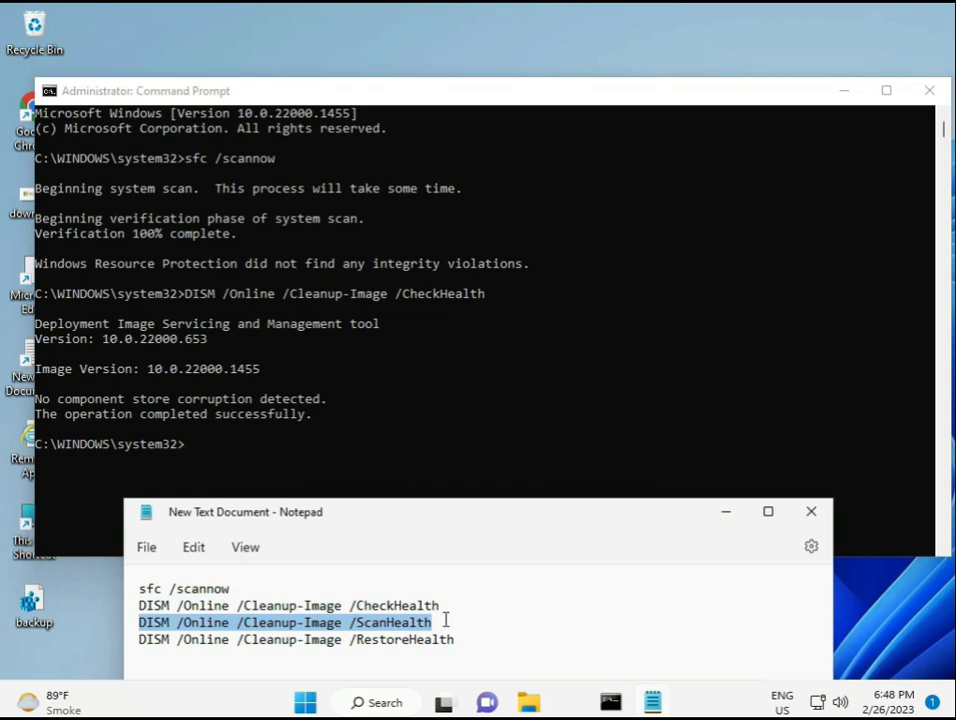
{"action": "right_click", "coordinate": [423, 624]}
{"action": "left_click", "coordinate": [465, 352]}
{"action": "left_click", "coordinate": [200, 454]}
{"action": "left_click", "coordinate": [194, 452]}
{"action": "right_click", "coordinate": [194, 452]}
{"action": "right_click", "coordinate": [191, 452]}
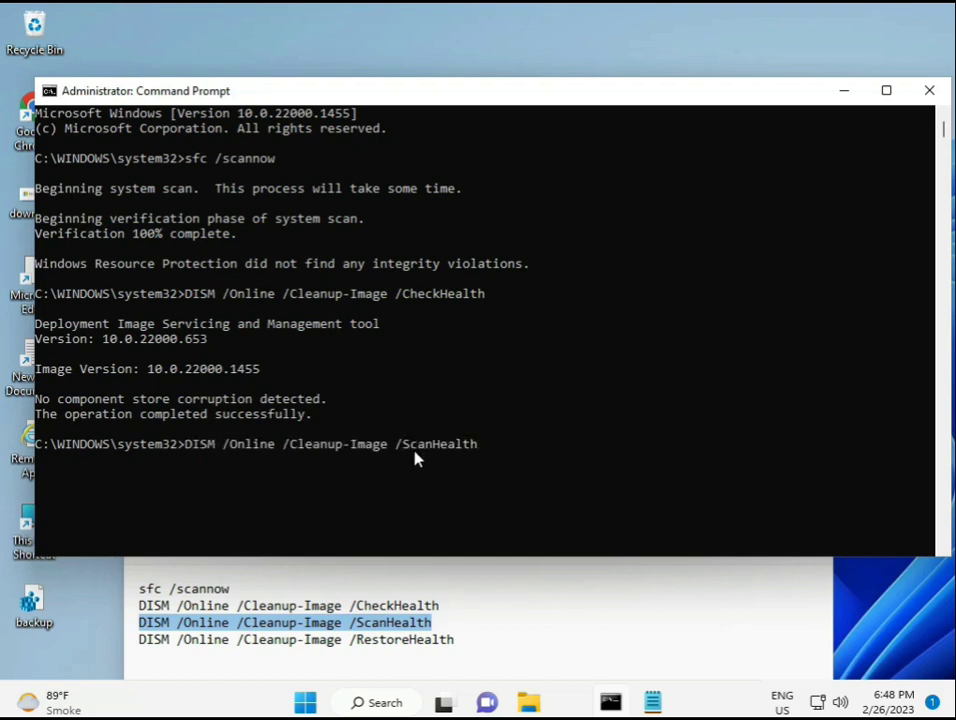
{"action": "key", "text": "Return"}
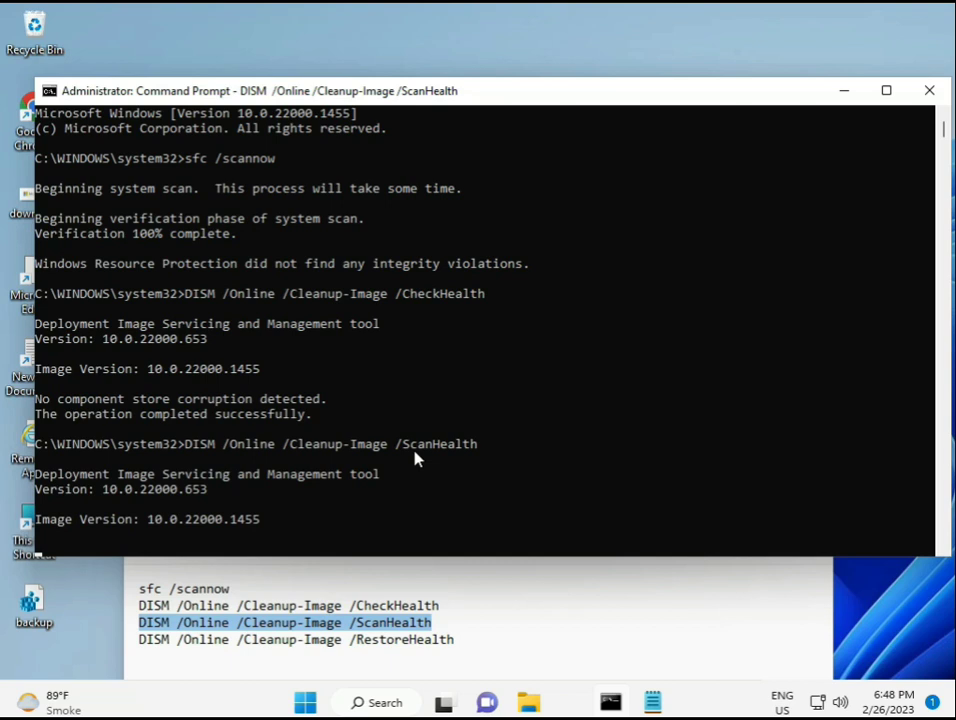
Copy DISM /Online /Cleanup-Image /RestoreHealth from the Notepad document and paste it at the Command Prompt
{"action": "mouse_move", "coordinate": [626, 712]}
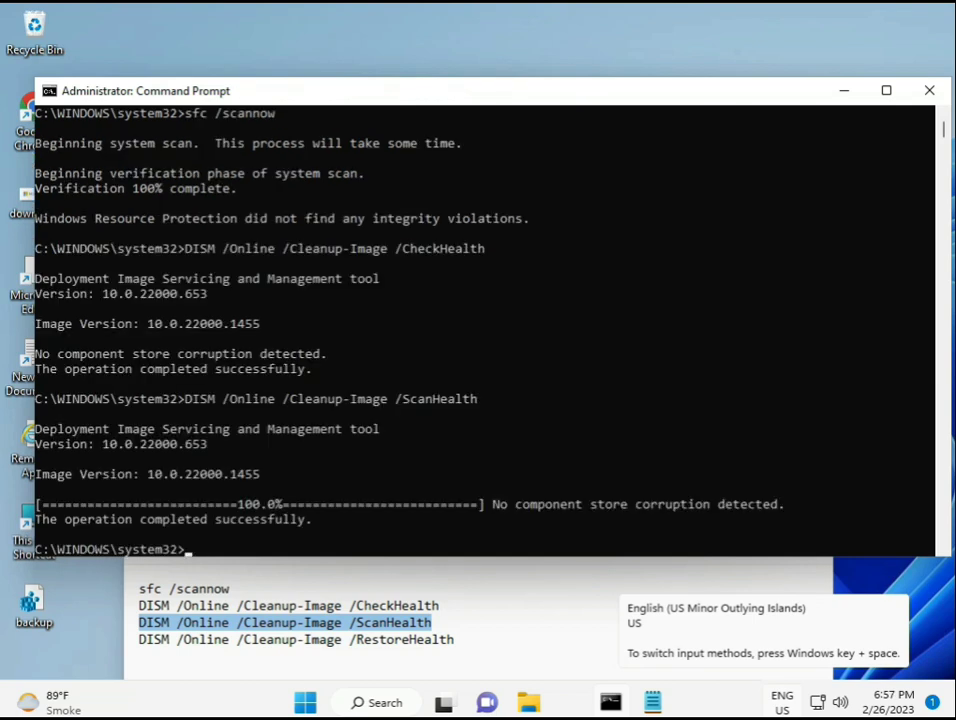
{"action": "left_click_drag", "start_coordinate": [212, 520], "coordinate": [314, 523]}
{"action": "left_click", "coordinate": [229, 641]}
{"action": "triple_click", "coordinate": [229, 643]}
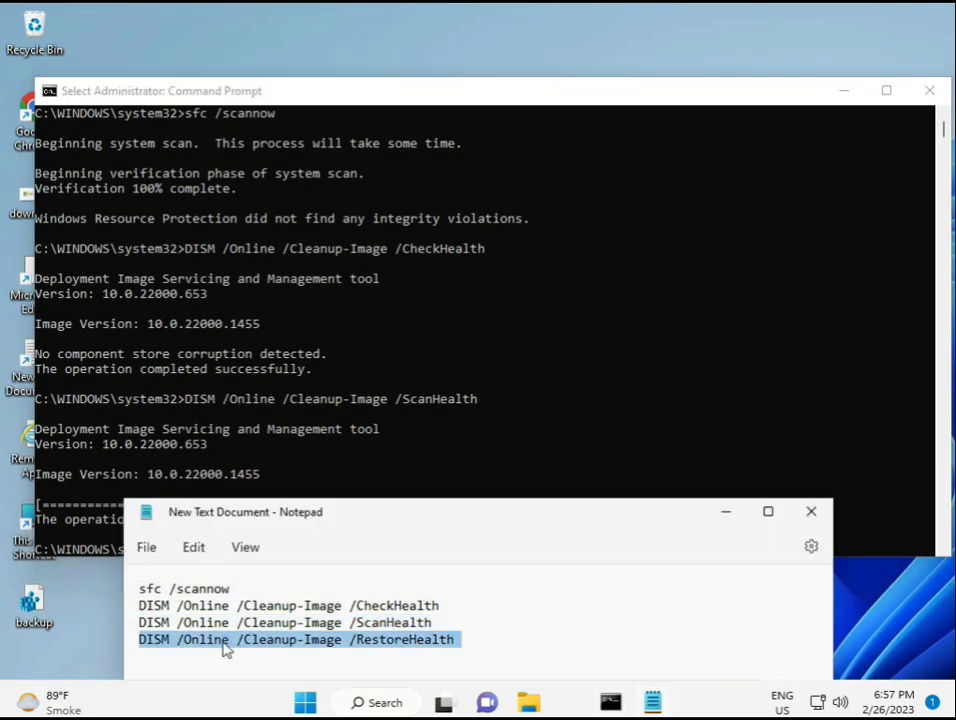
{"action": "right_click", "coordinate": [227, 648]}
{"action": "left_click", "coordinate": [281, 363]}
{"action": "left_click", "coordinate": [208, 494]}
{"action": "left_click", "coordinate": [188, 549]}
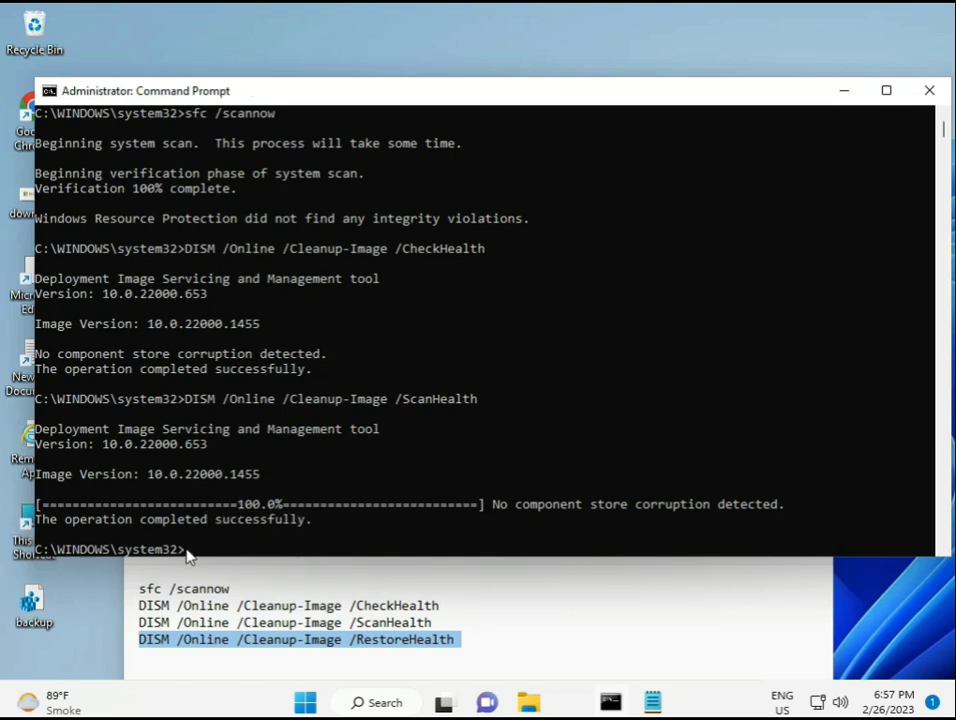
{"action": "left_click", "coordinate": [188, 552]}
{"action": "left_click", "coordinate": [188, 552]}
{"action": "right_click", "coordinate": [188, 556]}
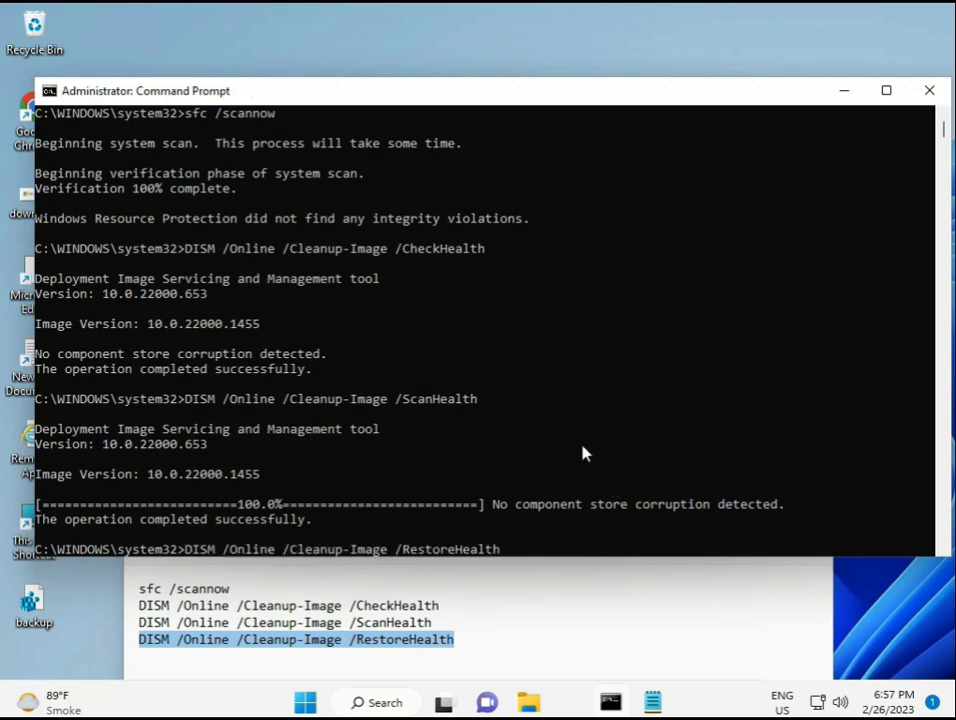
Run the pasted RestoreHealth command to repair the Windows image
{"action": "scroll", "coordinate": [585, 453], "scroll_direction": "down", "scroll_amount": 9}
{"action": "scroll", "coordinate": [560, 450], "scroll_direction": "up", "scroll_amount": 9}
{"action": "scroll", "coordinate": [945, 140], "scroll_direction": "down", "scroll_amount": 10}
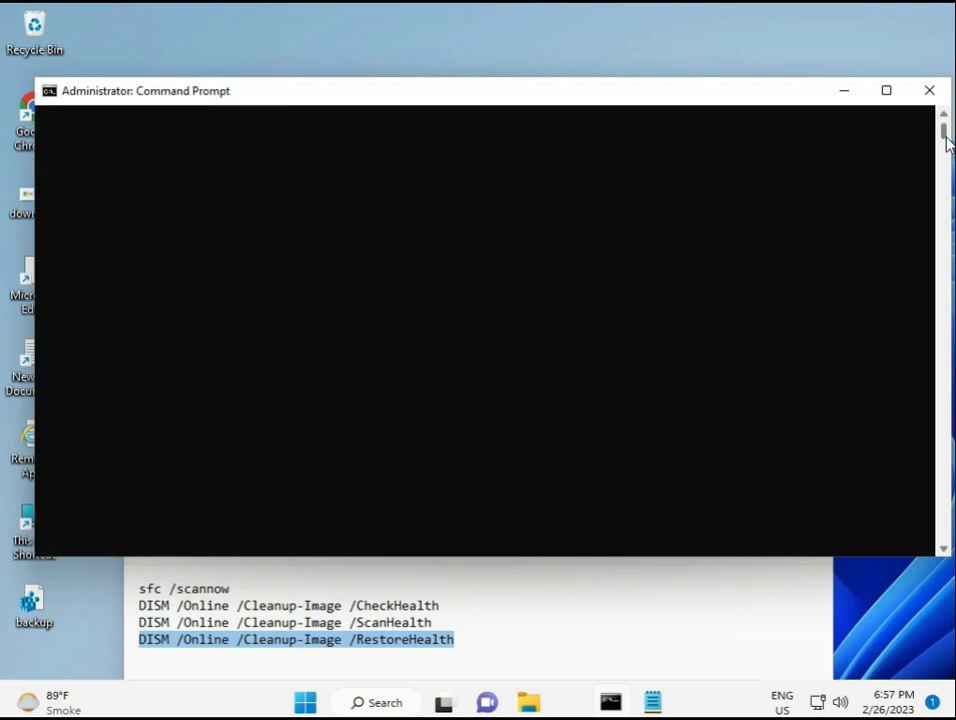
{"action": "scroll", "coordinate": [945, 140], "scroll_direction": "up", "scroll_amount": 10}
{"action": "left_click", "coordinate": [188, 280]}
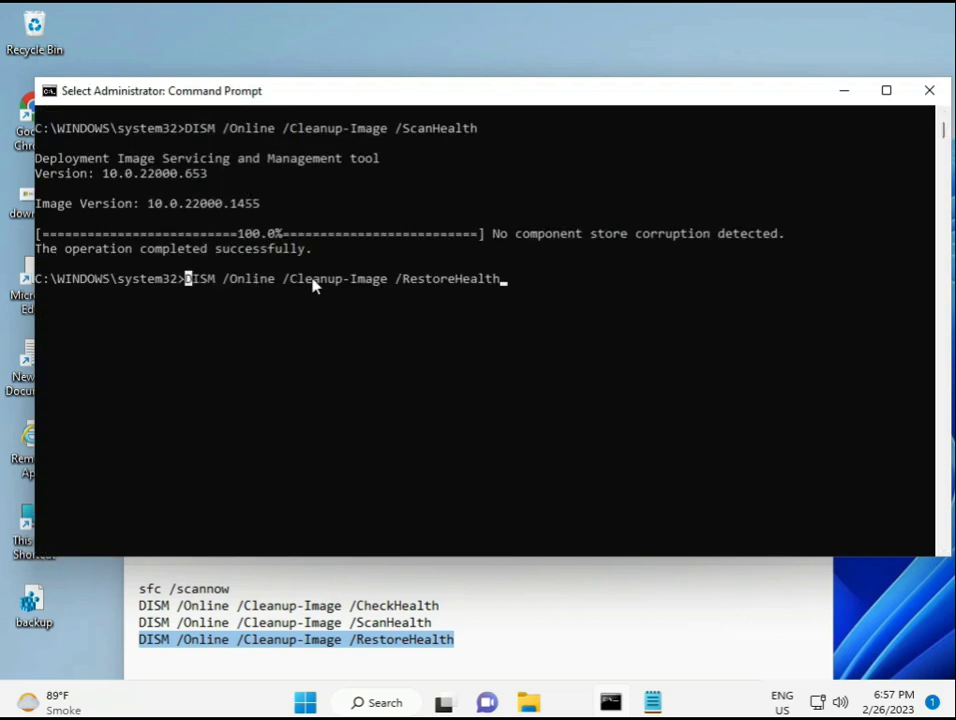
{"action": "key", "text": "Escape"}
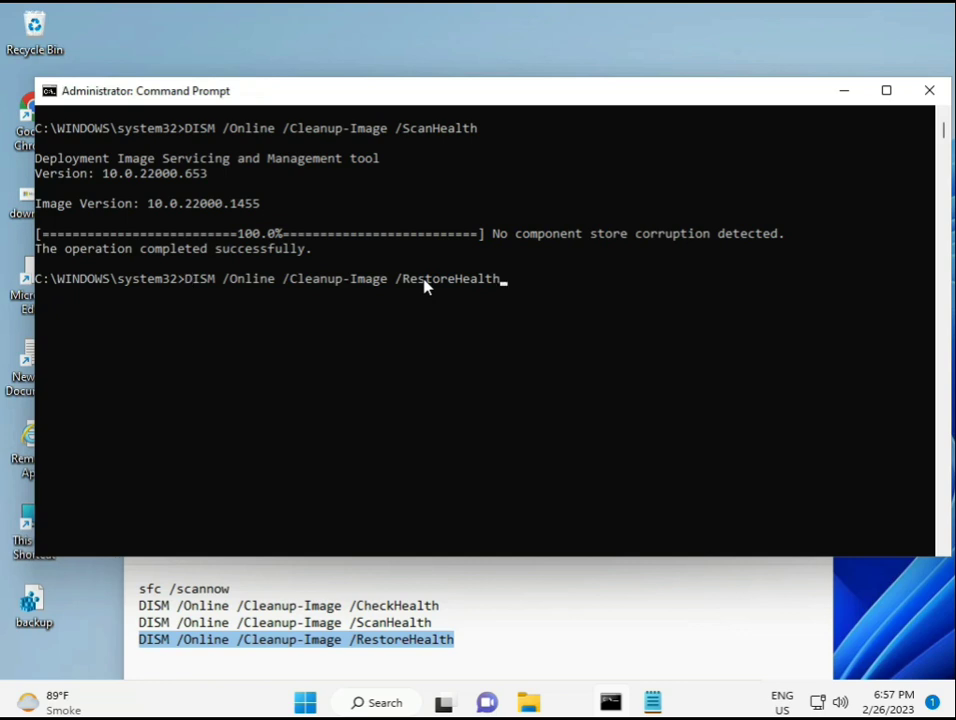
{"action": "key", "text": "Return"}
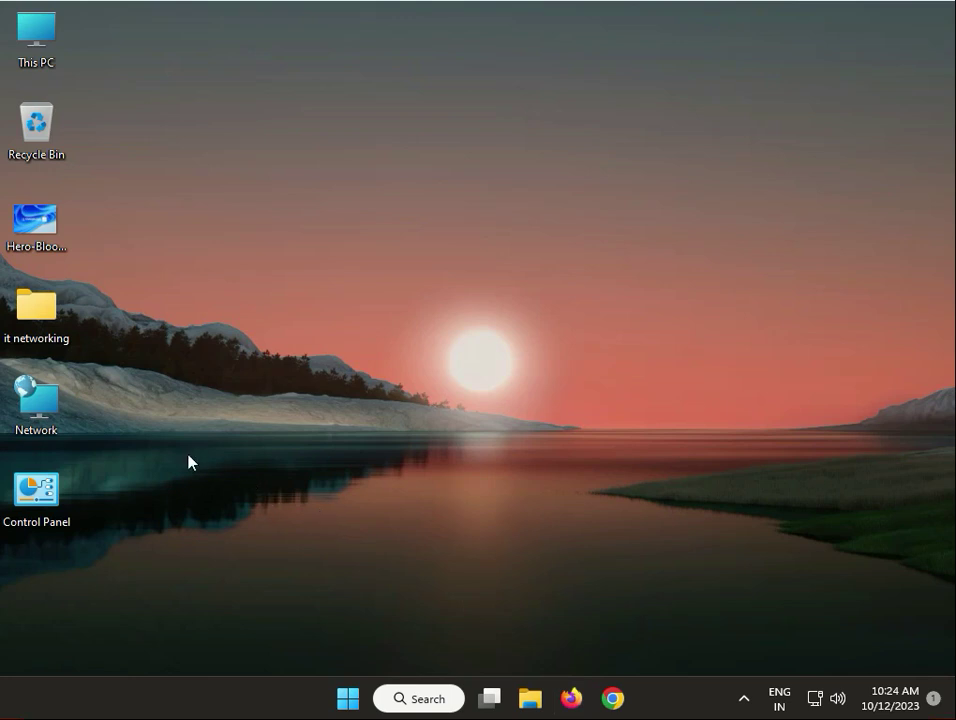
View the PC's power options, including Restart, and dismiss them without choosing one
{"action": "left_click", "coordinate": [349, 706]}
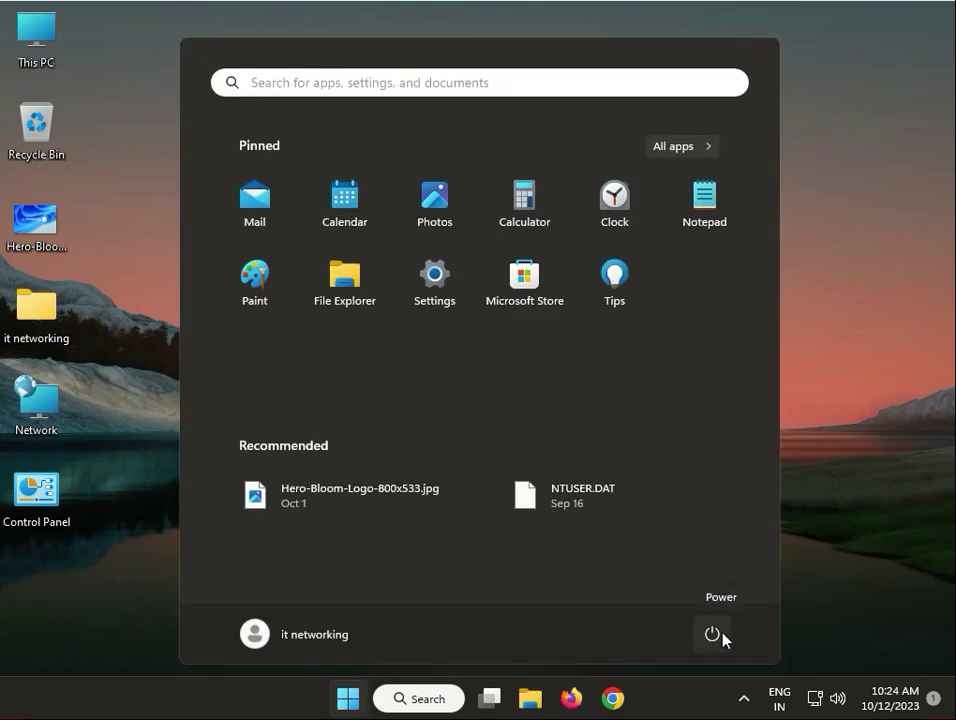
{"action": "left_click", "coordinate": [721, 636]}
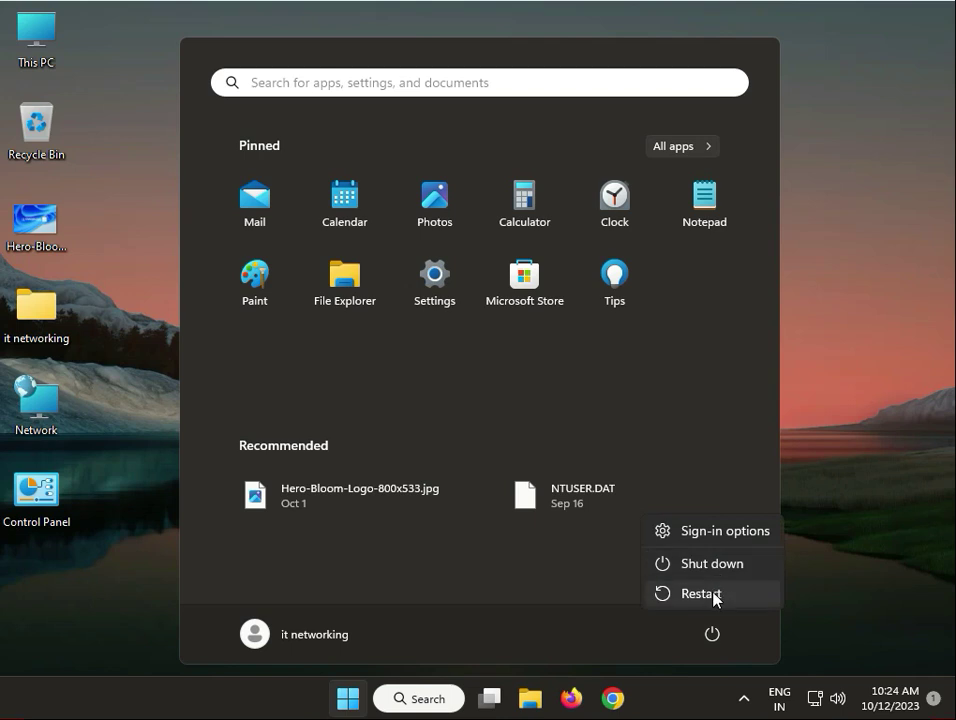
{"action": "key", "text": "Escape"}
{"action": "key", "text": "Escape"}
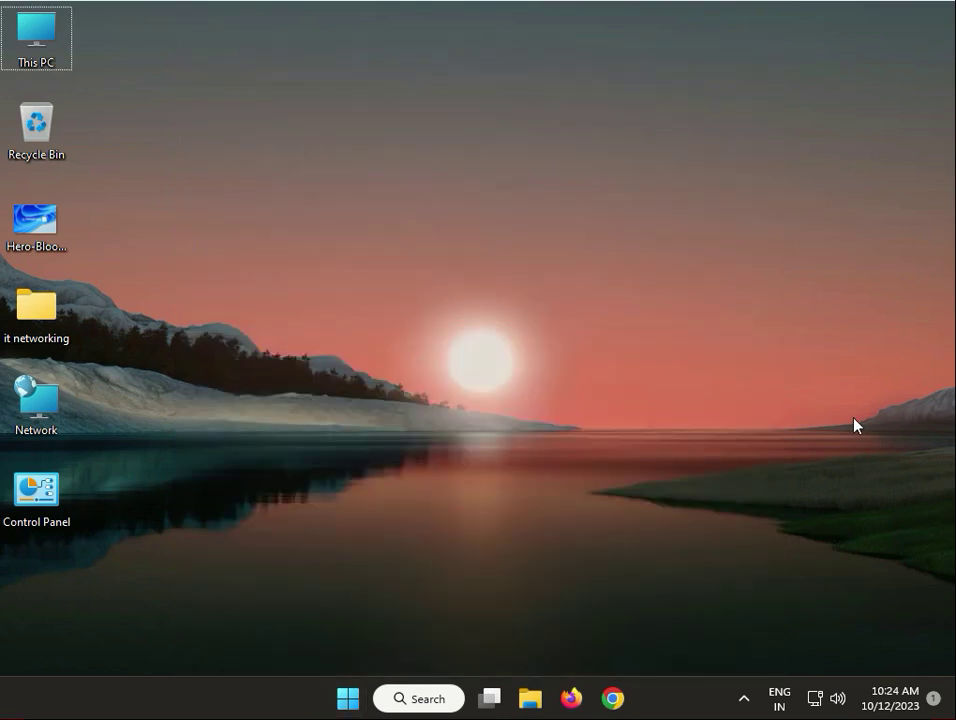